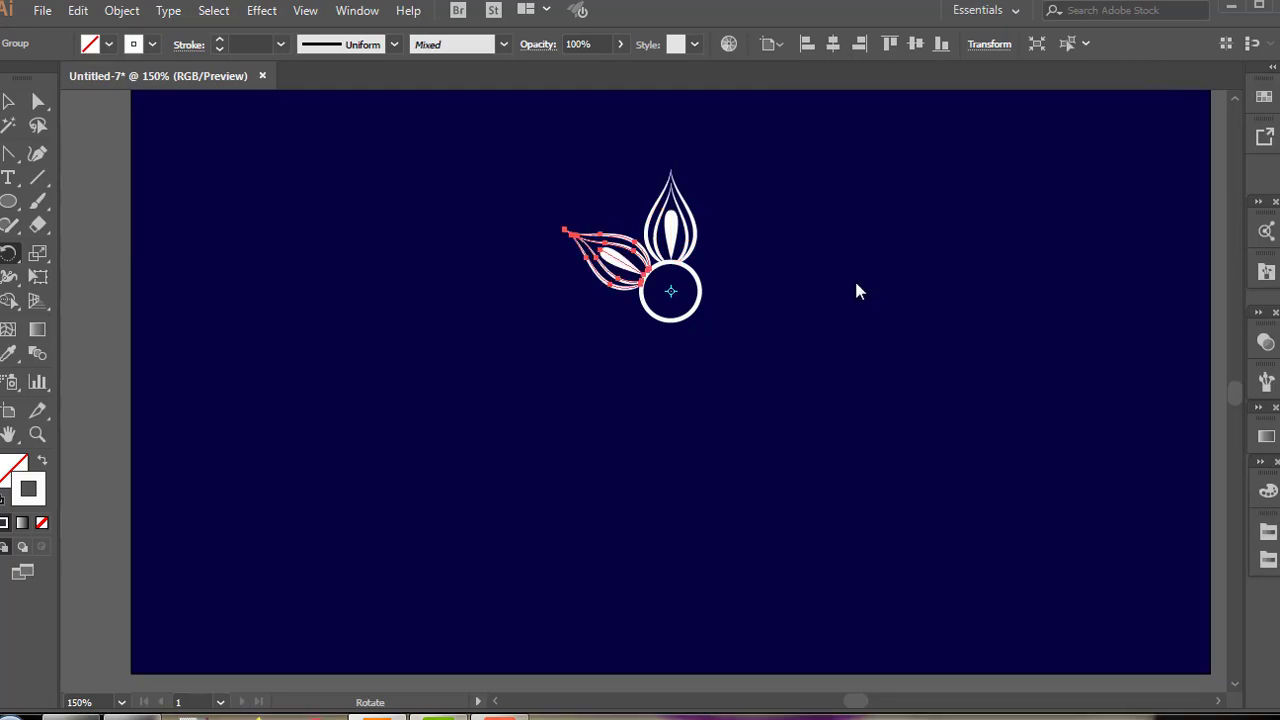
Step: Repeat the rotated petal copy around the circle's centre to complete a ring of six petals
{"action": "key", "text": "v"}
{"action": "key", "text": "ctrl+d"}
{"action": "key", "text": "ctrl+d"}
{"action": "key", "text": "ctrl+d"}
{"action": "key", "text": "ctrl+d"}
Step: Select the whole flower and rotate it so the gap between two petals faces straight up
{"action": "key", "text": "ctrl+a"}
{"action": "key", "text": "ctrl+equal"}
{"action": "key", "text": "ctrl+equal"}
{"action": "left_click_drag", "start_coordinate": [854, 658], "coordinate": [977, 528]}
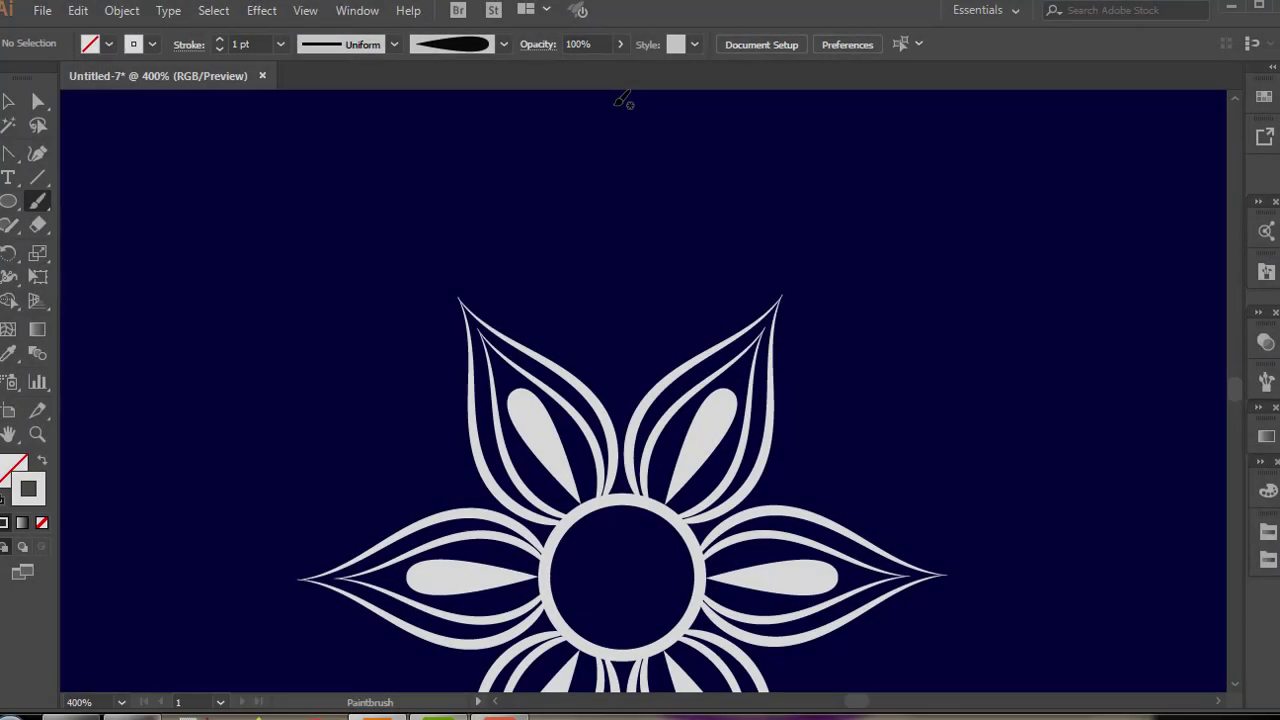
Step: Paint a pointed petal outline in the upper gap and fill it with three 0.5 pt teardrop brush strokes
{"action": "left_click_drag", "start_coordinate": [615, 104], "coordinate": [617, 140]}
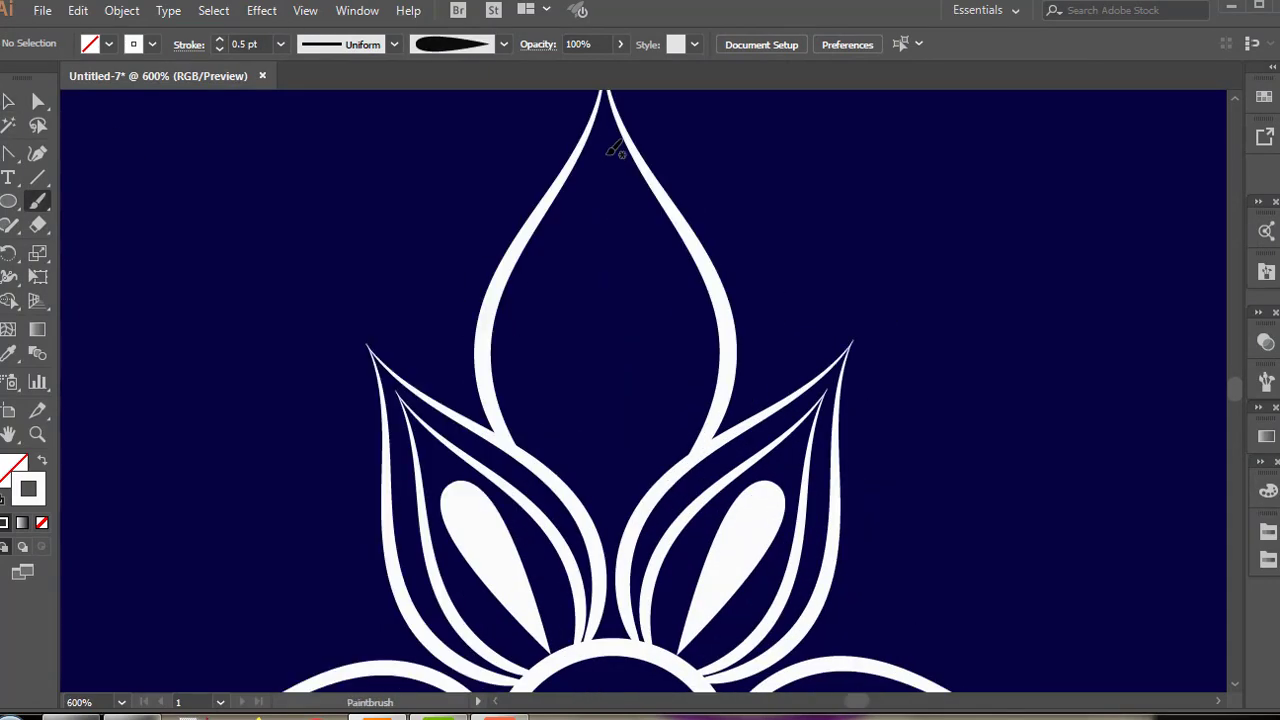
{"action": "mouse_move", "coordinate": [612, 160]}
{"action": "left_mouse_down"}
{"action": "mouse_move", "coordinate": [599, 373]}
{"action": "mouse_move", "coordinate": [620, 494]}
{"action": "left_mouse_up"}
{"action": "left_click_drag", "start_coordinate": [687, 284], "coordinate": [650, 402]}
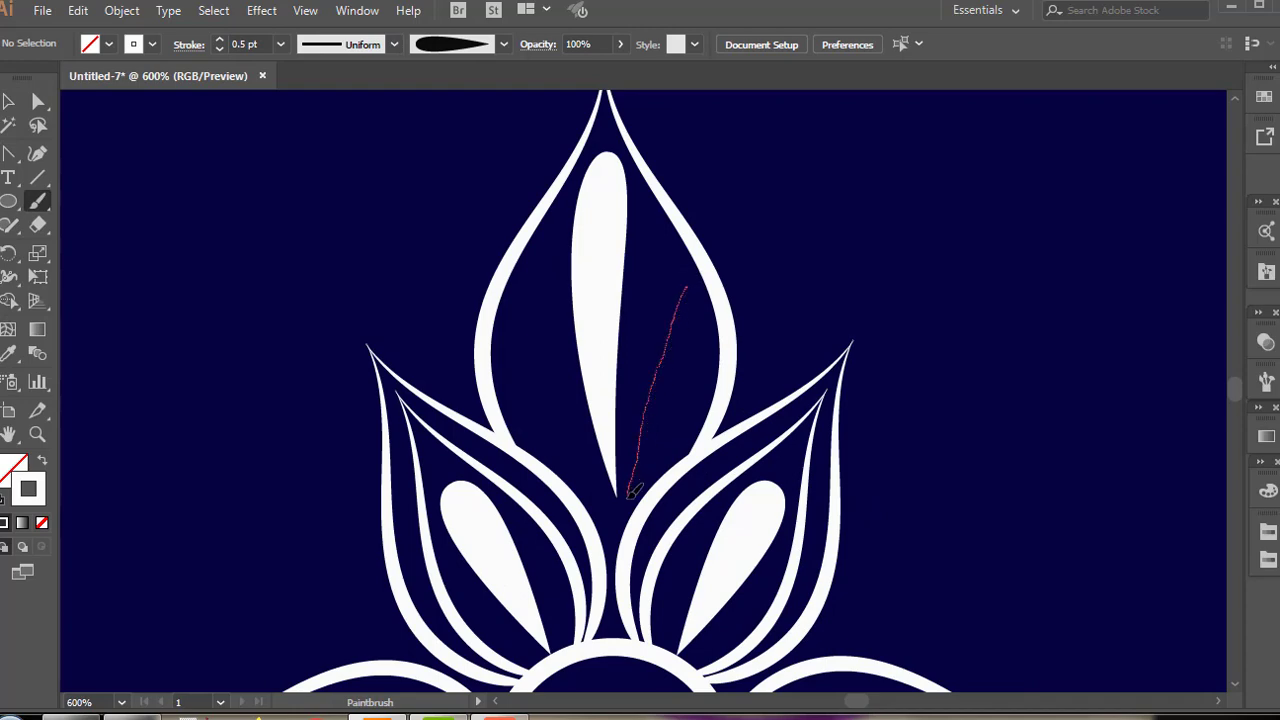
{"action": "left_click_drag", "start_coordinate": [632, 491], "coordinate": [630, 494]}
{"action": "left_click_drag", "start_coordinate": [522, 300], "coordinate": [582, 441]}
{"action": "left_click_drag", "start_coordinate": [611, 504], "coordinate": [612, 505]}
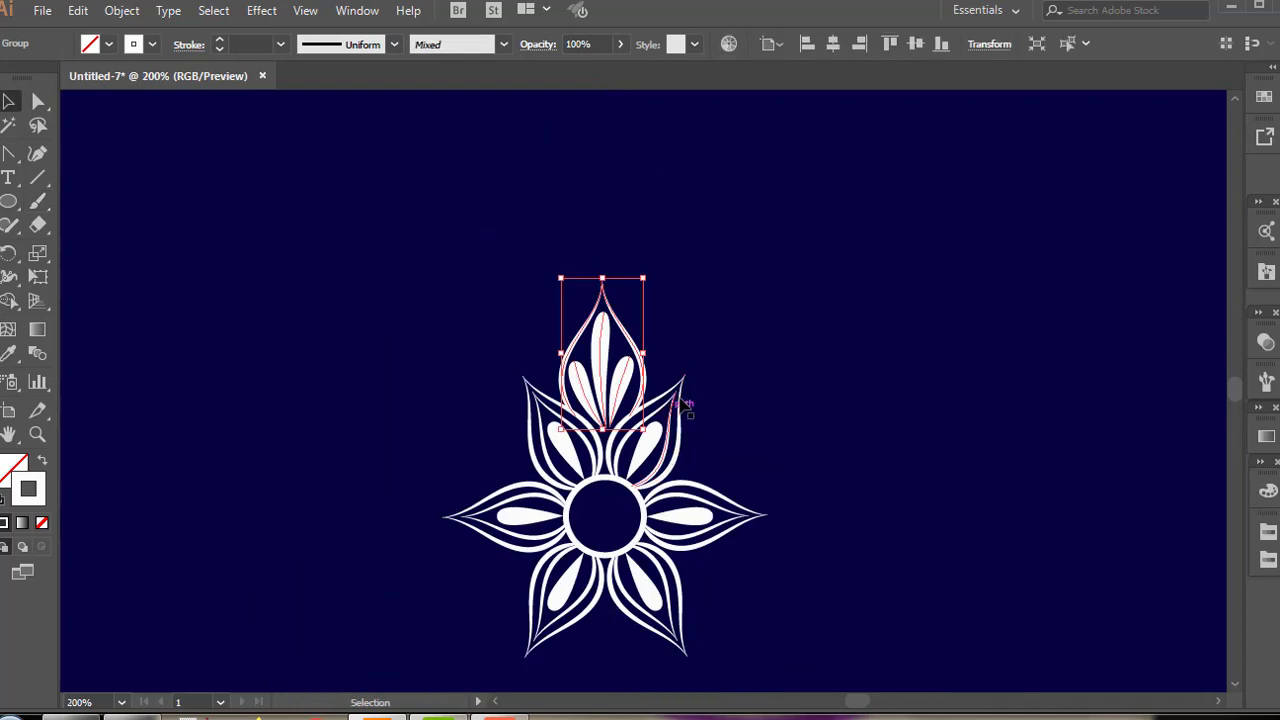
Step: Copy the new petal group at 60° around the circle's centre and repeat until six petals surround the flower
{"action": "scroll", "coordinate": [722, 353], "scroll_direction": "down", "scroll_amount": 3}
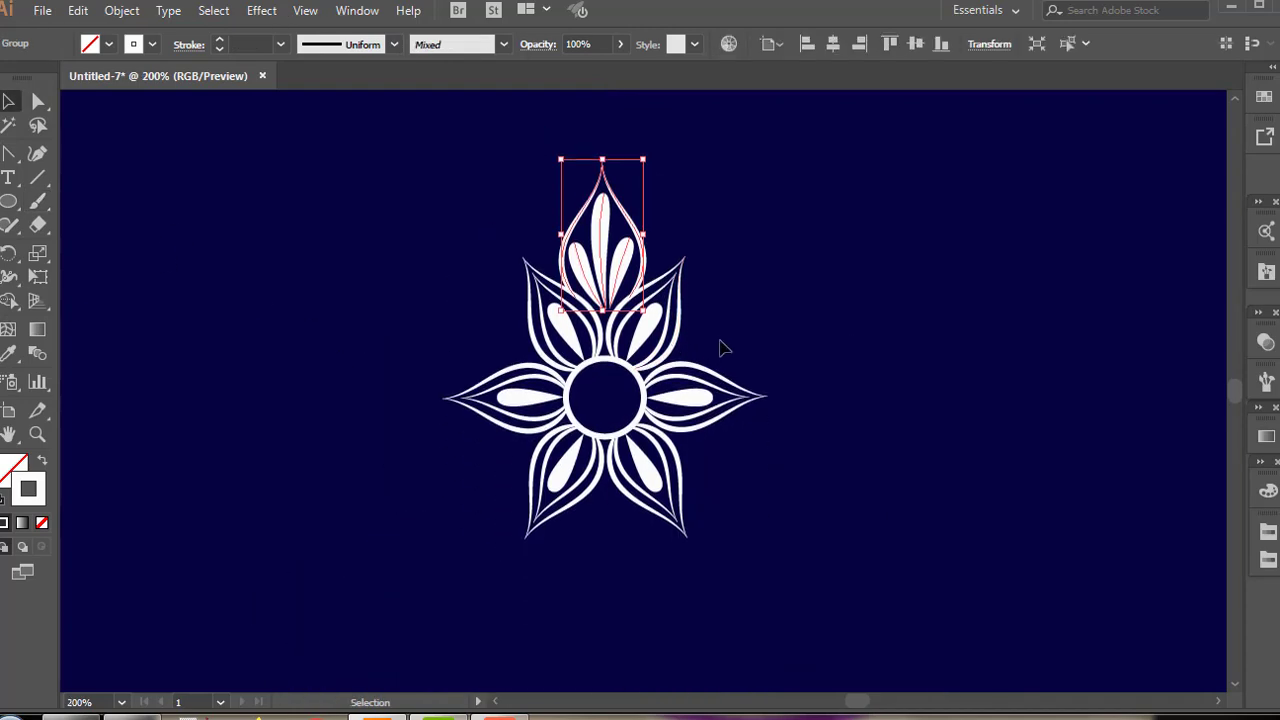
{"action": "key", "text": "r"}
{"action": "left_click", "coordinate": [604, 397], "text": "alt"}
{"action": "type", "text": "60"}
{"action": "left_click", "coordinate": [868, 286]}
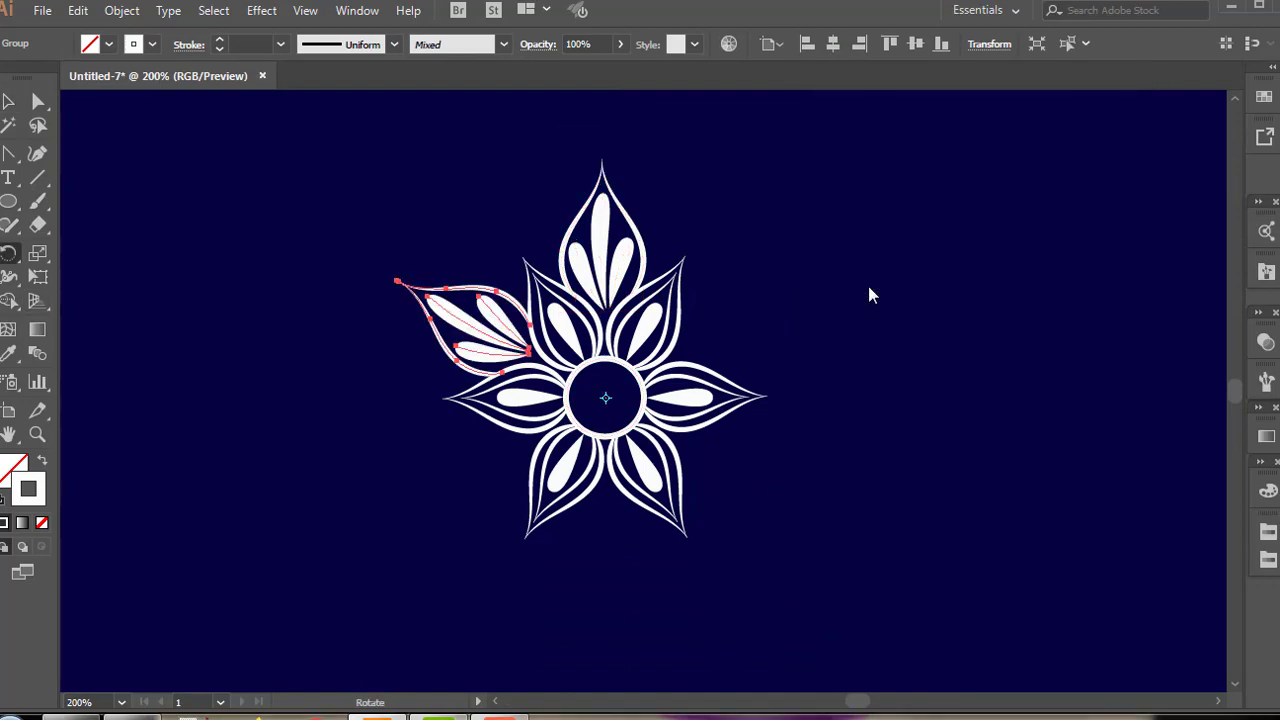
{"action": "key", "text": "ctrl+d"}
{"action": "key", "text": "ctrl+d"}
{"action": "key", "text": "ctrl+d"}
{"action": "key", "text": "ctrl+d"}
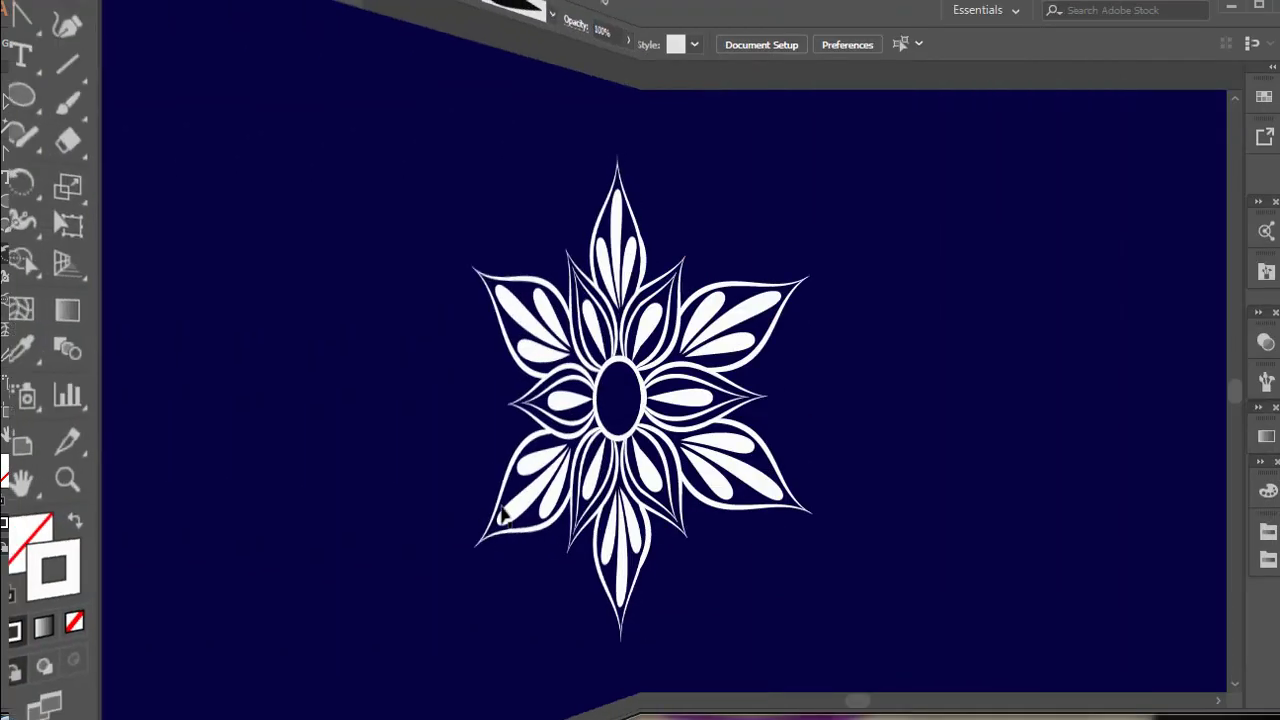
Step: Rotate the flower so a small petal points up, and build a large, widened pointed petal outline above it with the Paintbrush
{"action": "left_click_drag", "start_coordinate": [394, 194], "coordinate": [935, 497]}
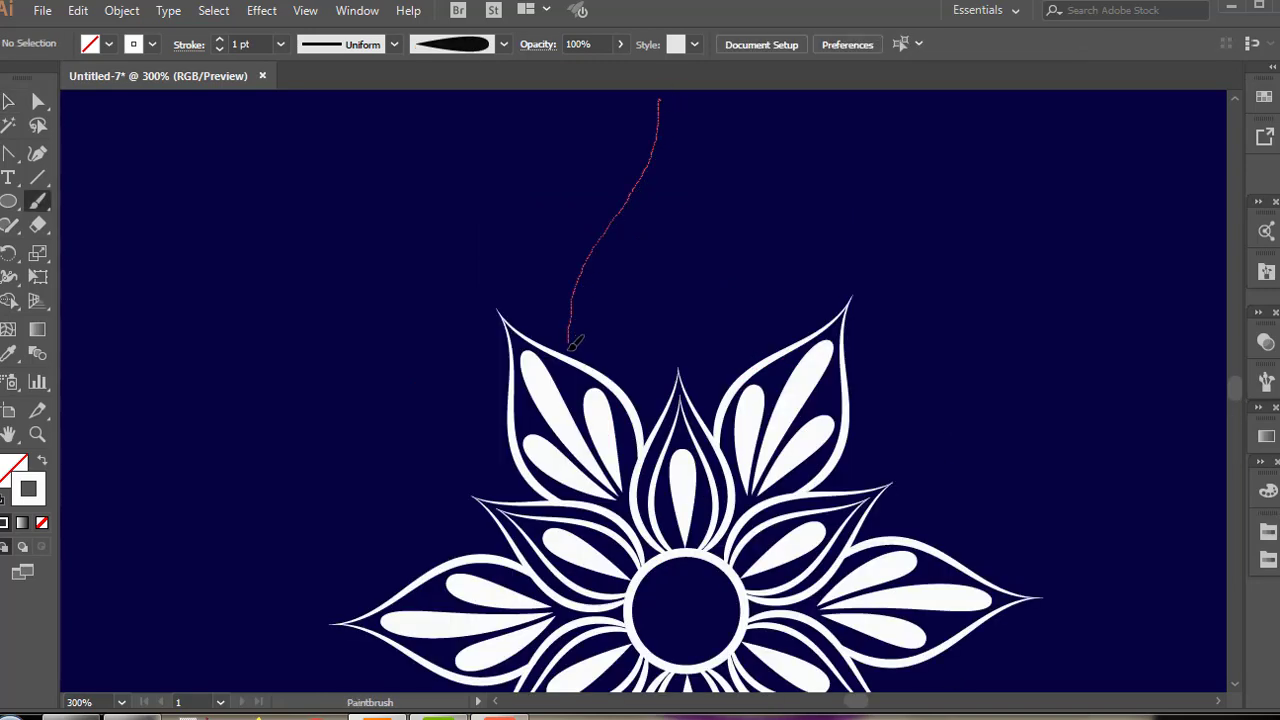
{"action": "left_click_drag", "start_coordinate": [576, 360], "coordinate": [576, 362]}
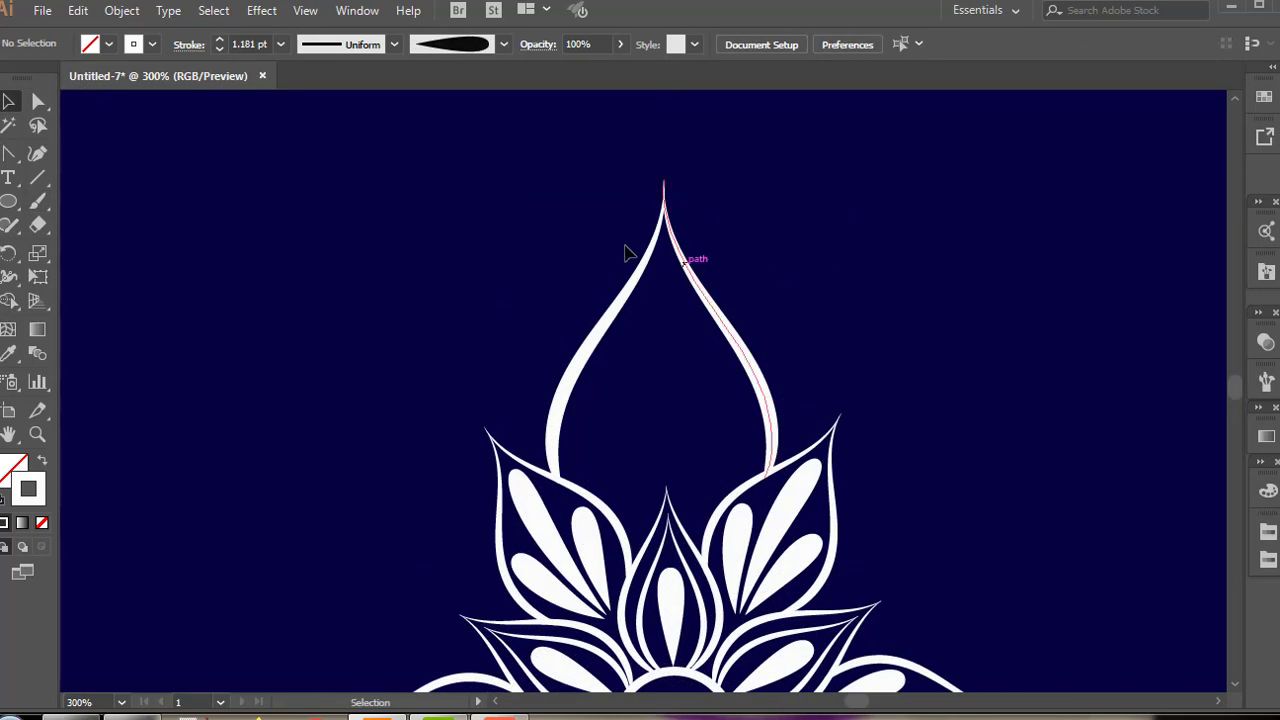
{"action": "left_click_drag", "start_coordinate": [581, 204], "coordinate": [755, 305]}
{"action": "left_click_drag", "start_coordinate": [778, 332], "coordinate": [796, 330]}
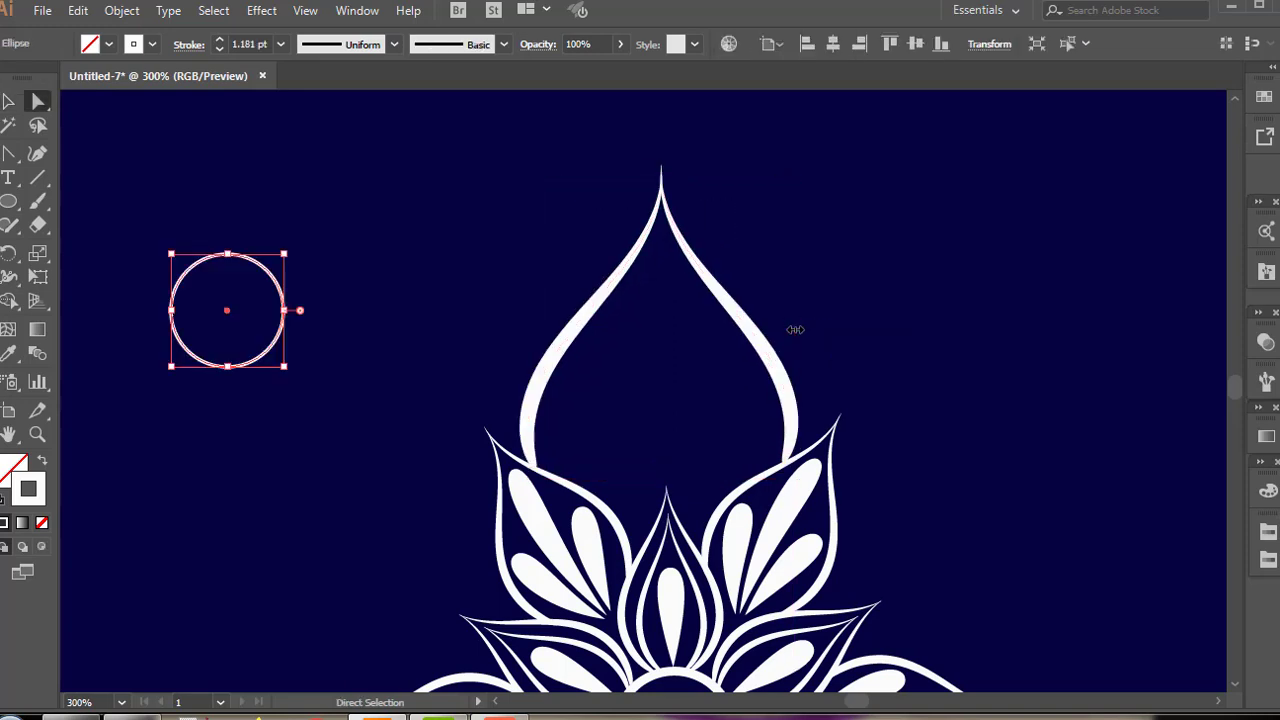
Step: Cut away the lower half of the spare circle and place the remaining arc over the small petal's tip inside the large outline
{"action": "key", "text": "a"}
{"action": "left_click_drag", "start_coordinate": [157, 330], "coordinate": [329, 412]}
{"action": "key", "text": "Delete"}
{"action": "left_click", "coordinate": [9, 101]}
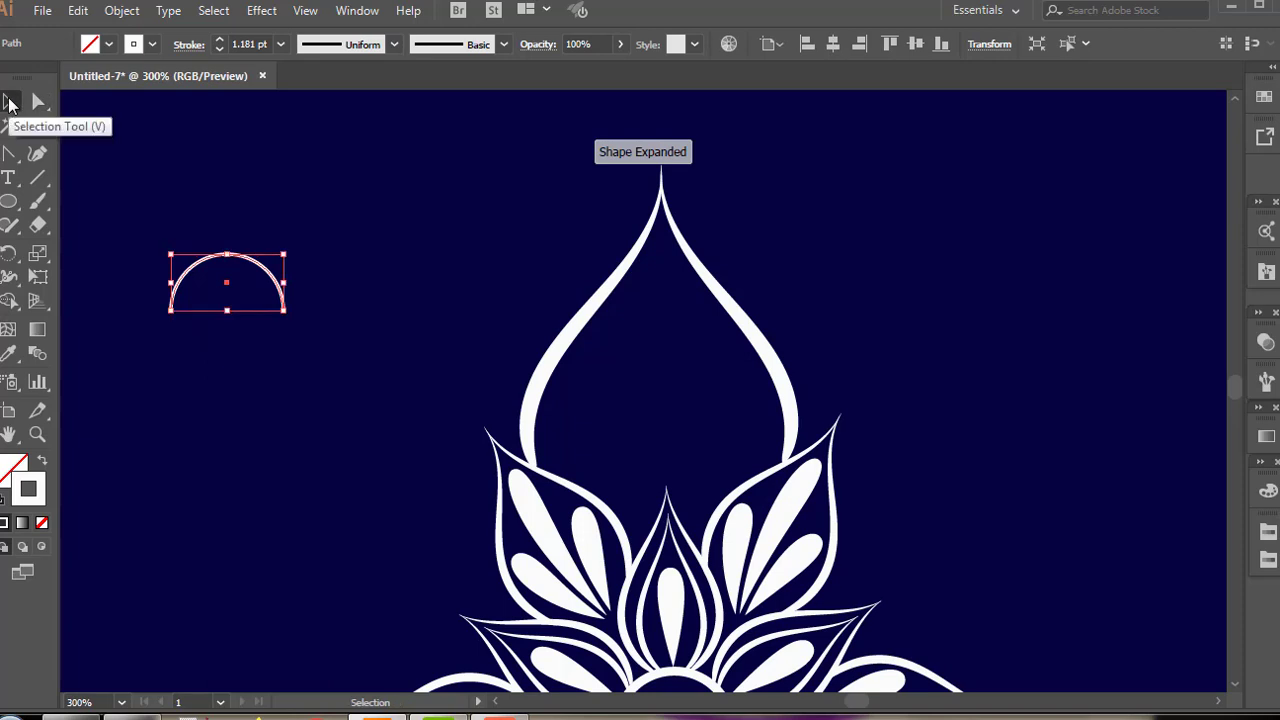
{"action": "left_click", "coordinate": [197, 285]}
{"action": "mouse_move", "coordinate": [197, 285]}
{"action": "left_mouse_down"}
{"action": "mouse_move", "coordinate": [214, 264]}
{"action": "mouse_move", "coordinate": [625, 415]}
{"action": "mouse_move", "coordinate": [651, 458]}
{"action": "left_mouse_up"}
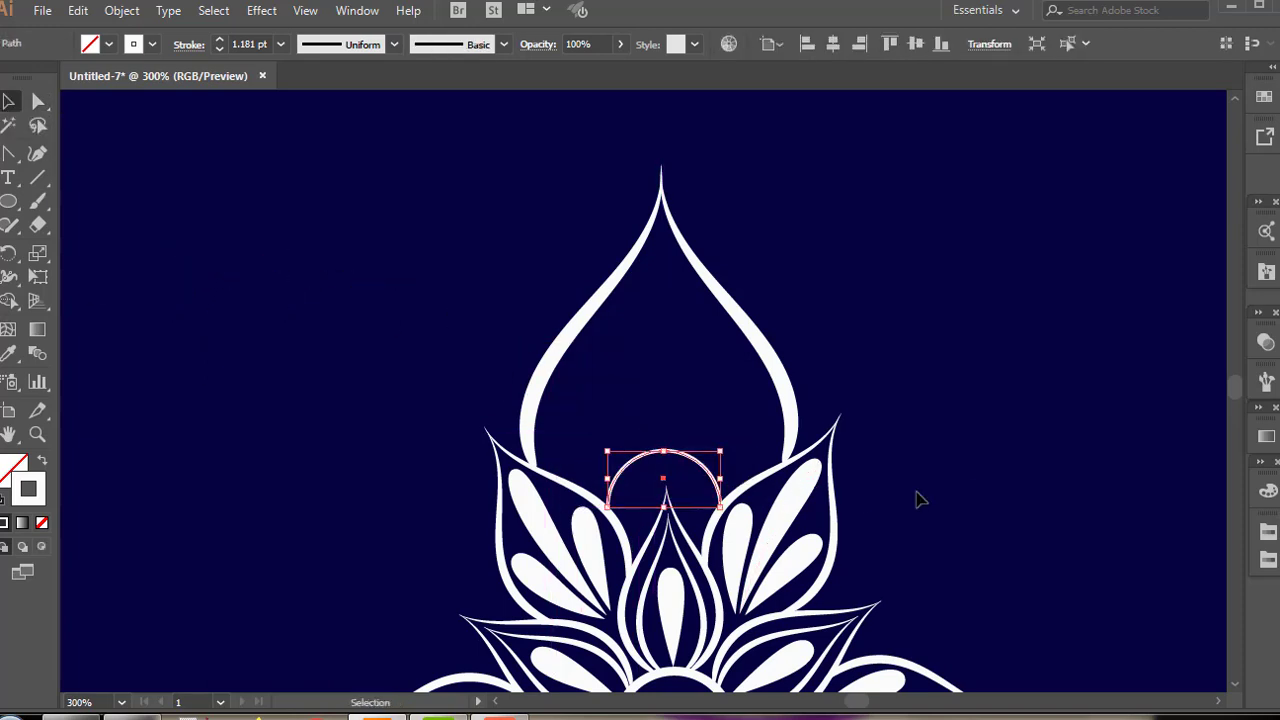
{"action": "left_click", "coordinate": [1078, 449]}
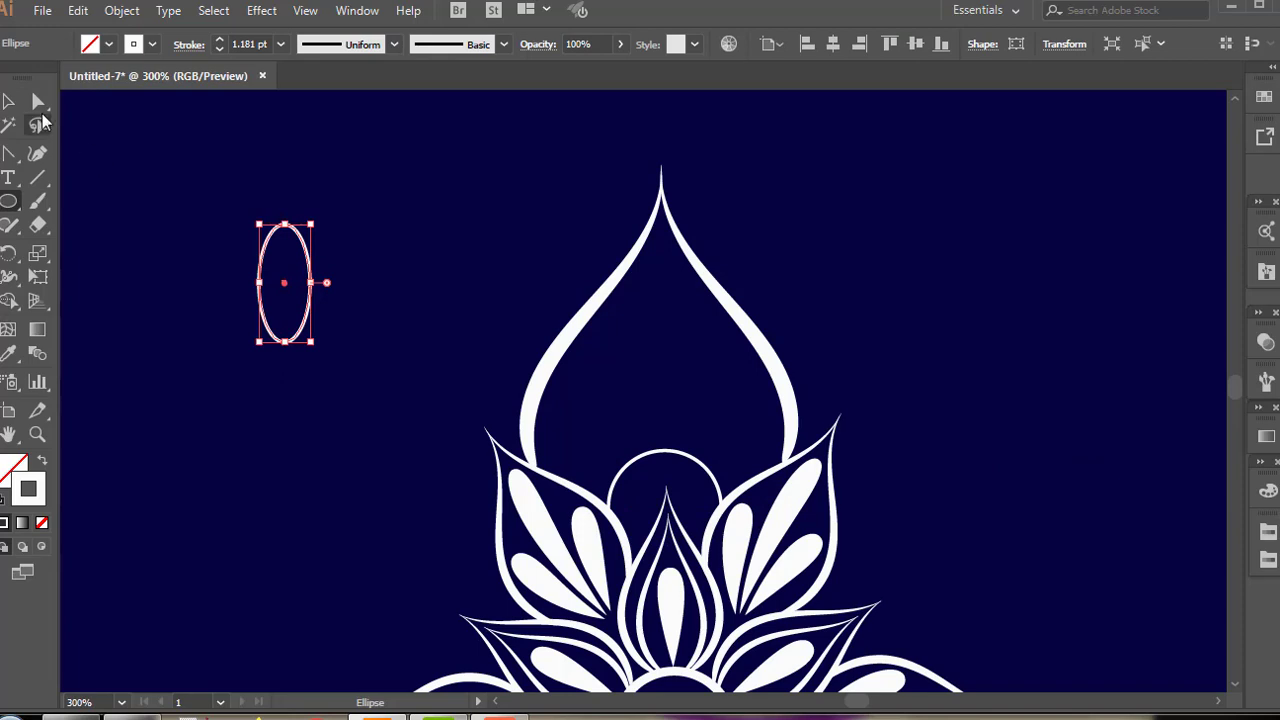
Step: Reshape the narrow ellipse into a teardrop with a sharp lower anchor and raised upper anchors, and place it inside the large petal
{"action": "left_click", "coordinate": [9, 152]}
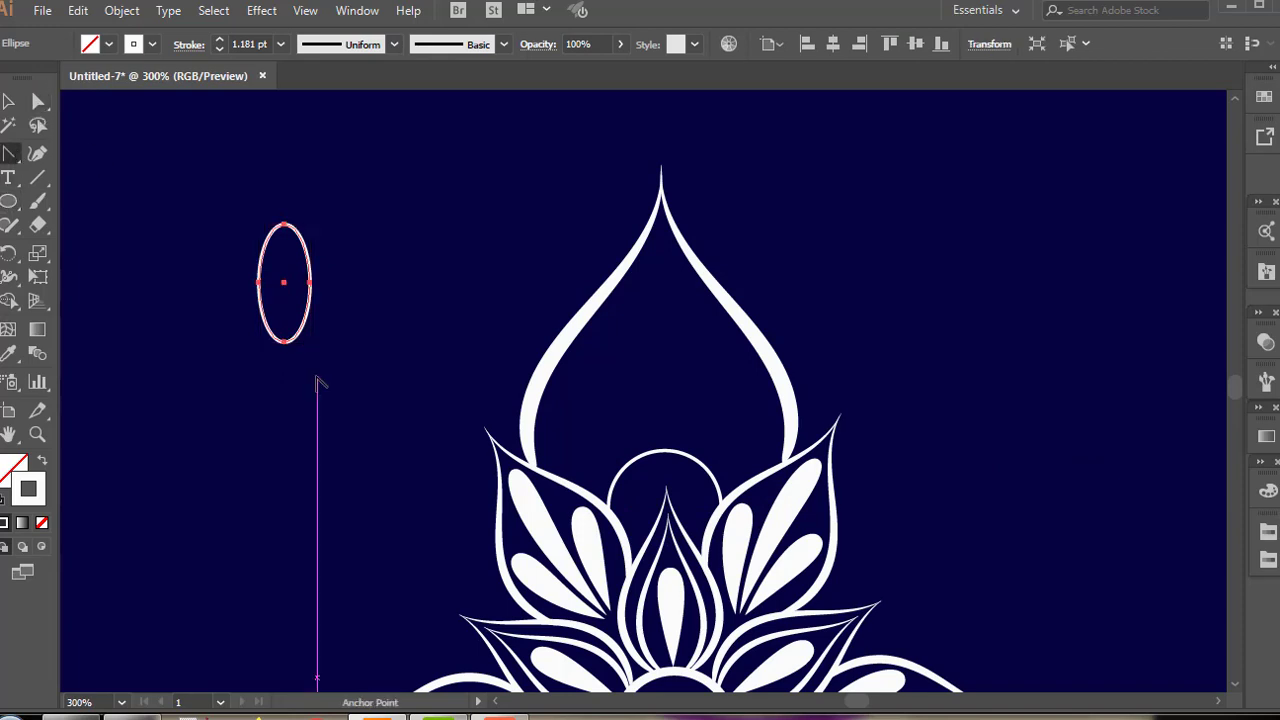
{"action": "left_click", "coordinate": [285, 341]}
{"action": "left_click", "coordinate": [38, 102]}
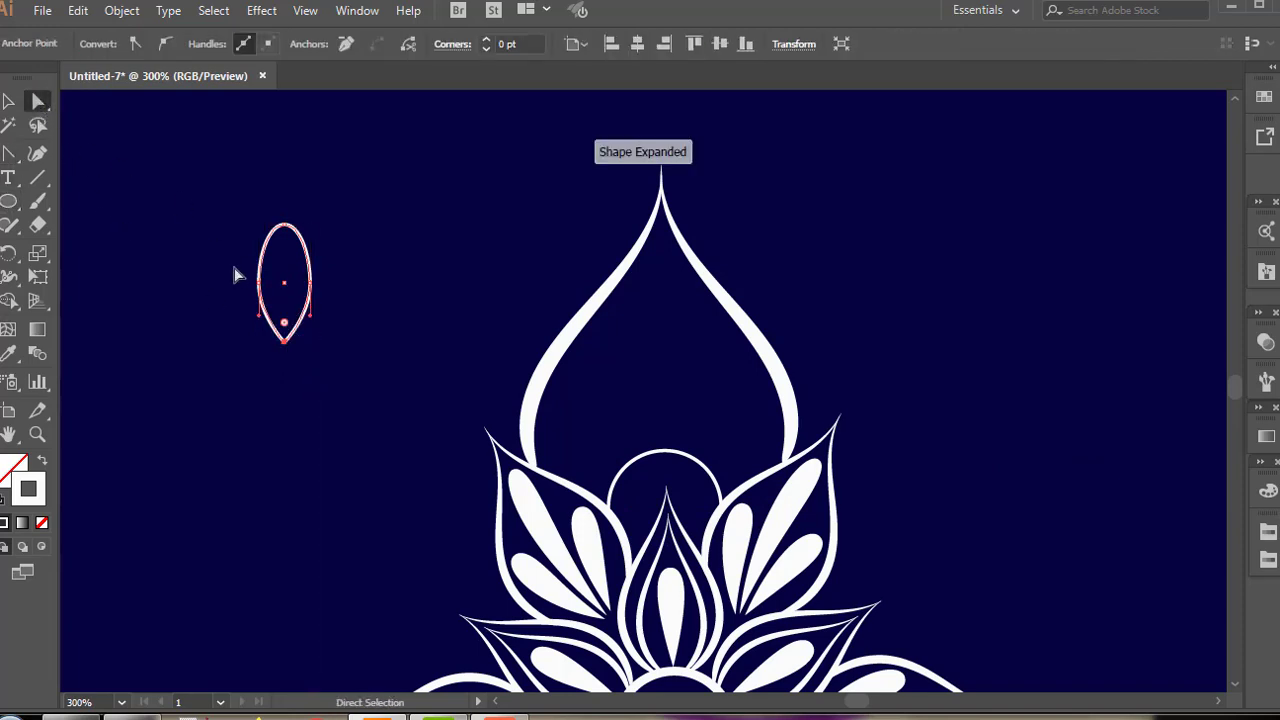
{"action": "left_click_drag", "start_coordinate": [237, 275], "coordinate": [360, 312]}
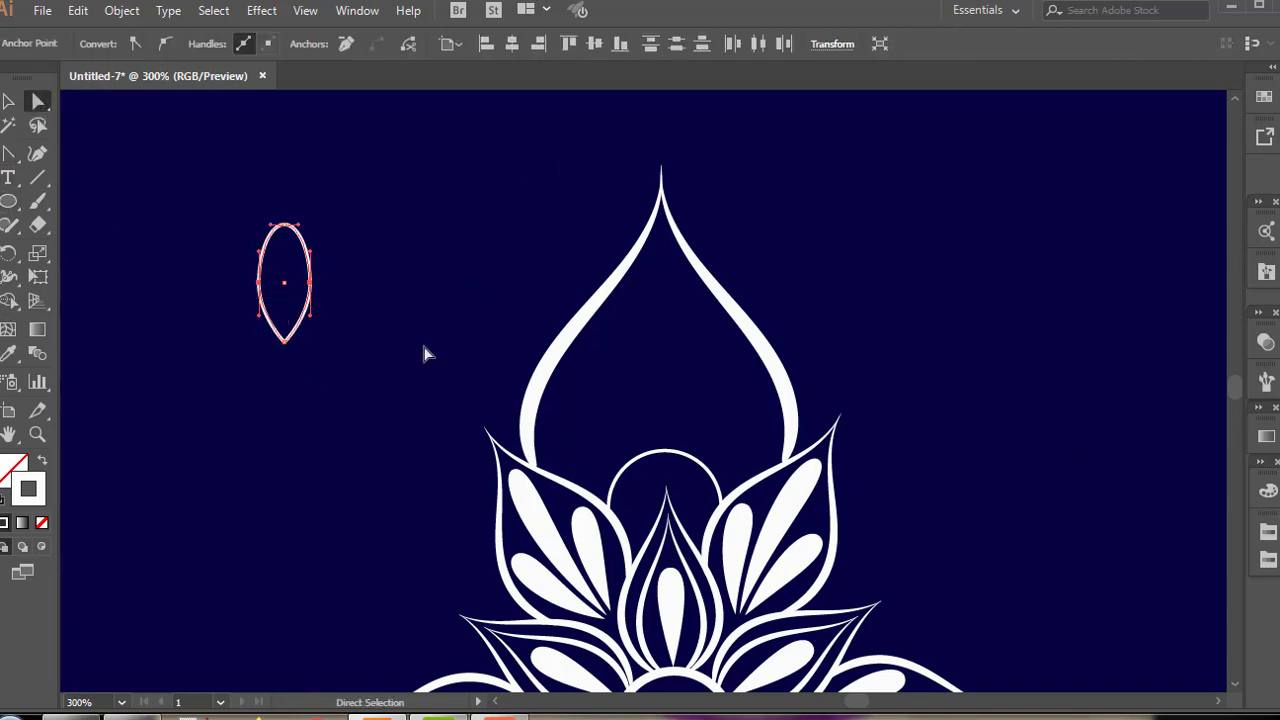
{"action": "key", "text": "Up"}
{"action": "key", "text": "Up"}
{"action": "key", "text": "Up"}
{"action": "key", "text": "Up"}
{"action": "key", "text": "Up"}
{"action": "key", "text": "Up"}
{"action": "left_click_drag", "start_coordinate": [304, 248], "coordinate": [687, 349]}
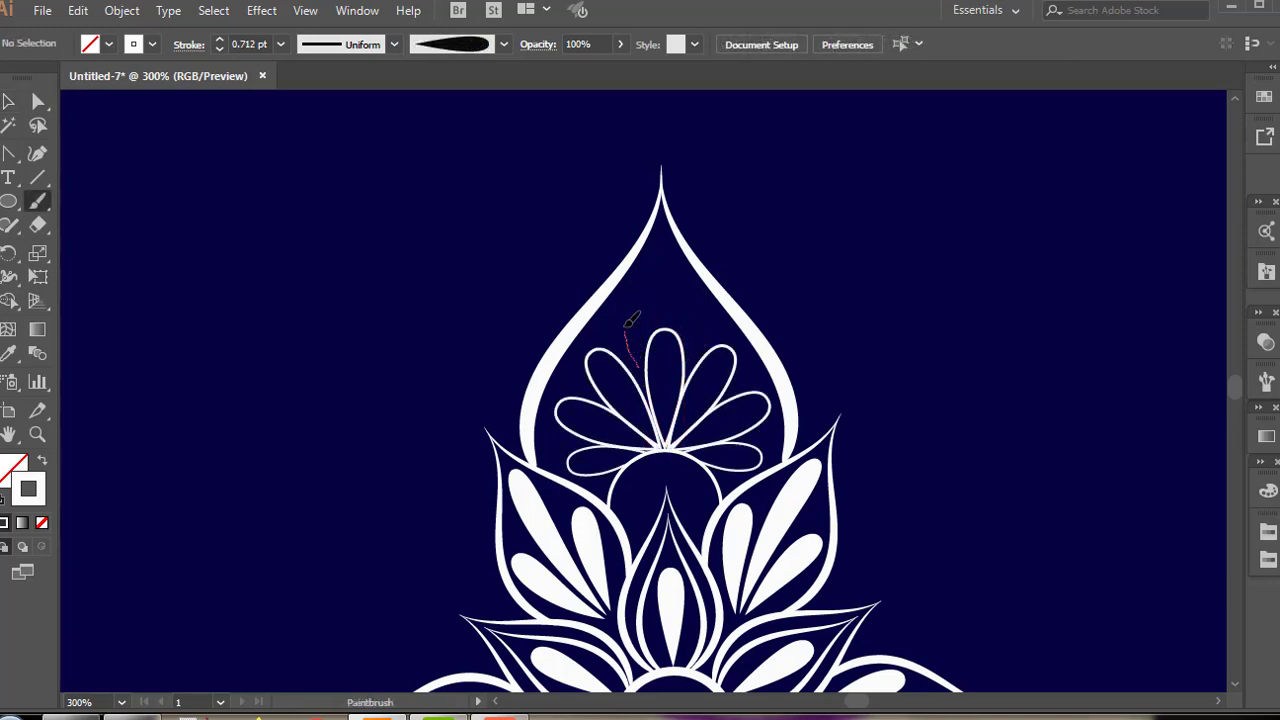
Step: Paint a small pointed arch above the fan of loops and fill the loops with teardrop brush strokes
{"action": "left_click_drag", "start_coordinate": [662, 250], "coordinate": [664, 242]}
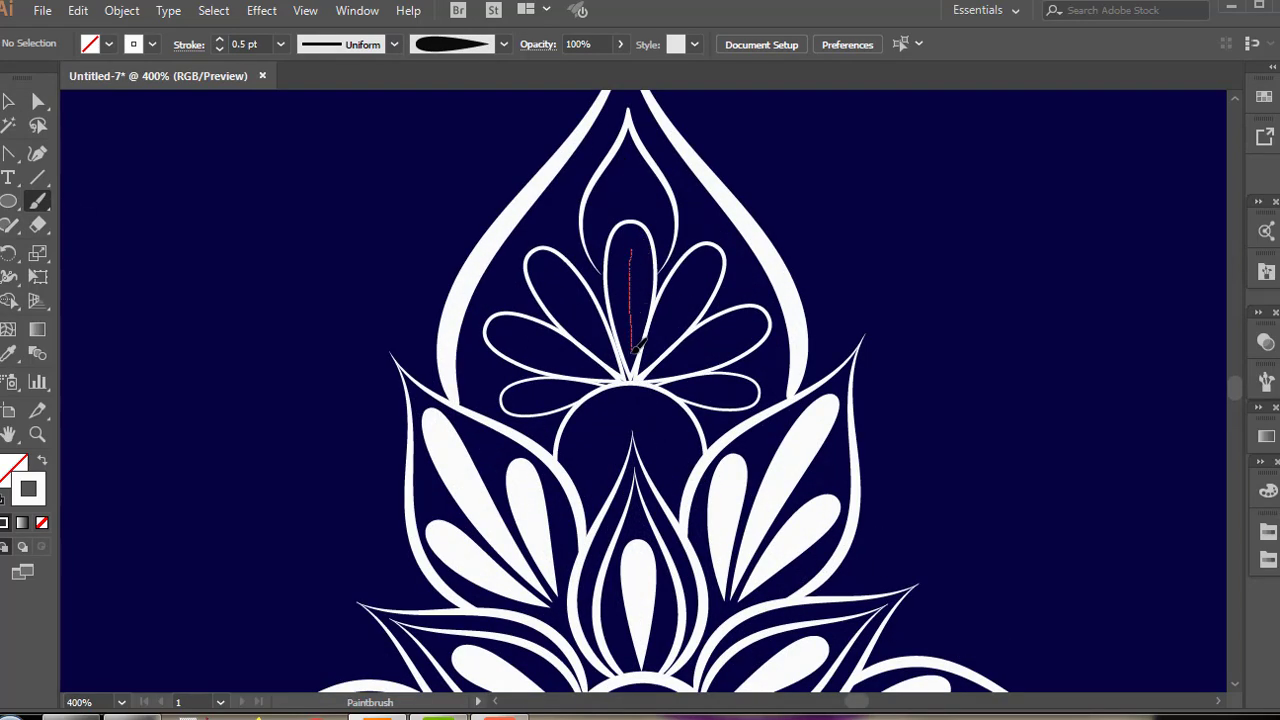
{"action": "mouse_move", "coordinate": [636, 345]}
{"action": "left_mouse_down"}
{"action": "mouse_move", "coordinate": [633, 368]}
{"action": "mouse_move", "coordinate": [651, 351]}
{"action": "left_mouse_up"}
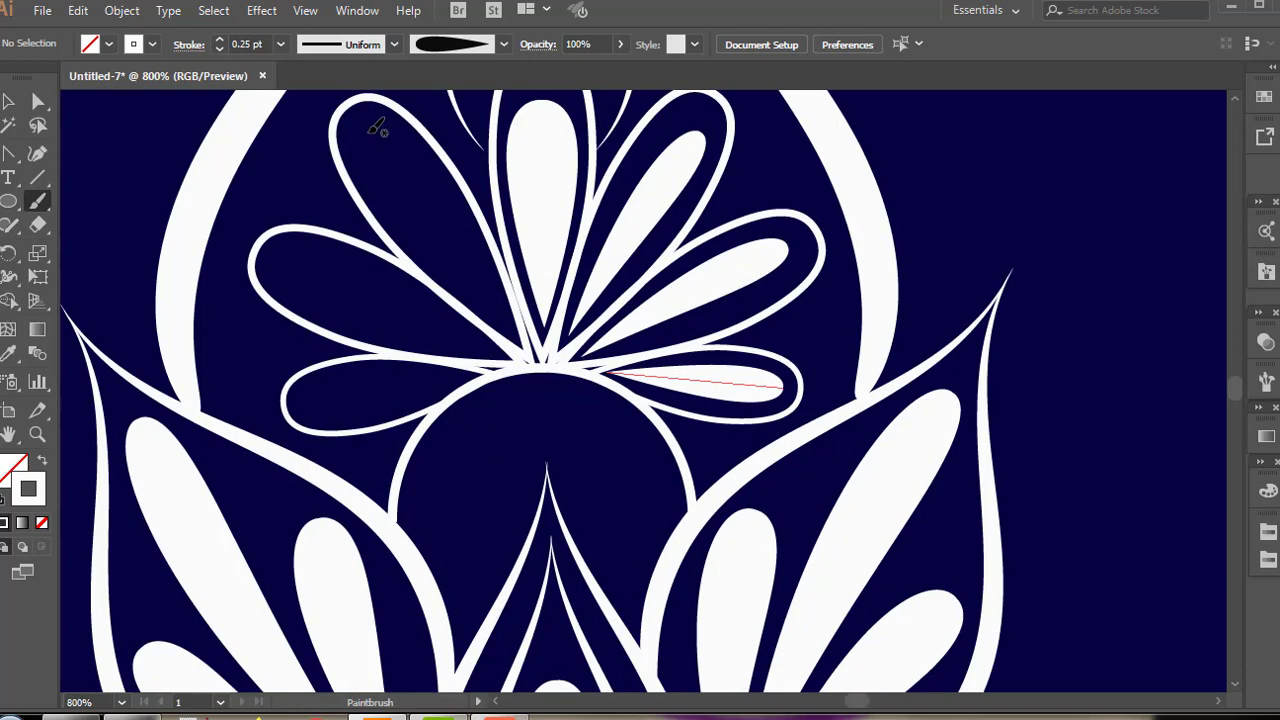
{"action": "left_click_drag", "start_coordinate": [368, 132], "coordinate": [407, 177]}
{"action": "left_click_drag", "start_coordinate": [490, 306], "coordinate": [508, 326]}
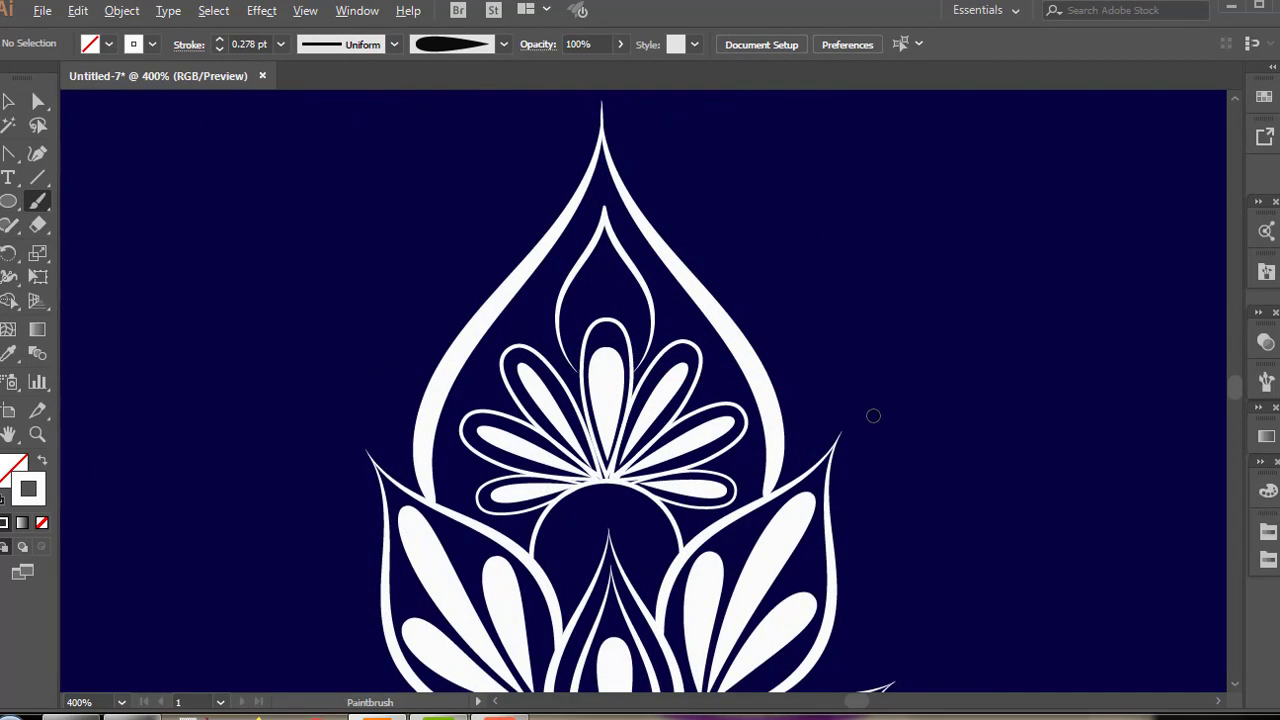
Step: Copy the decorated large petal at 60° around the circle's centre and repeat until six petals form the outer ring
{"action": "scroll", "coordinate": [872, 413], "scroll_direction": "down", "scroll_amount": 2}
{"action": "scroll", "coordinate": [878, 408], "scroll_direction": "down", "scroll_amount": 4}
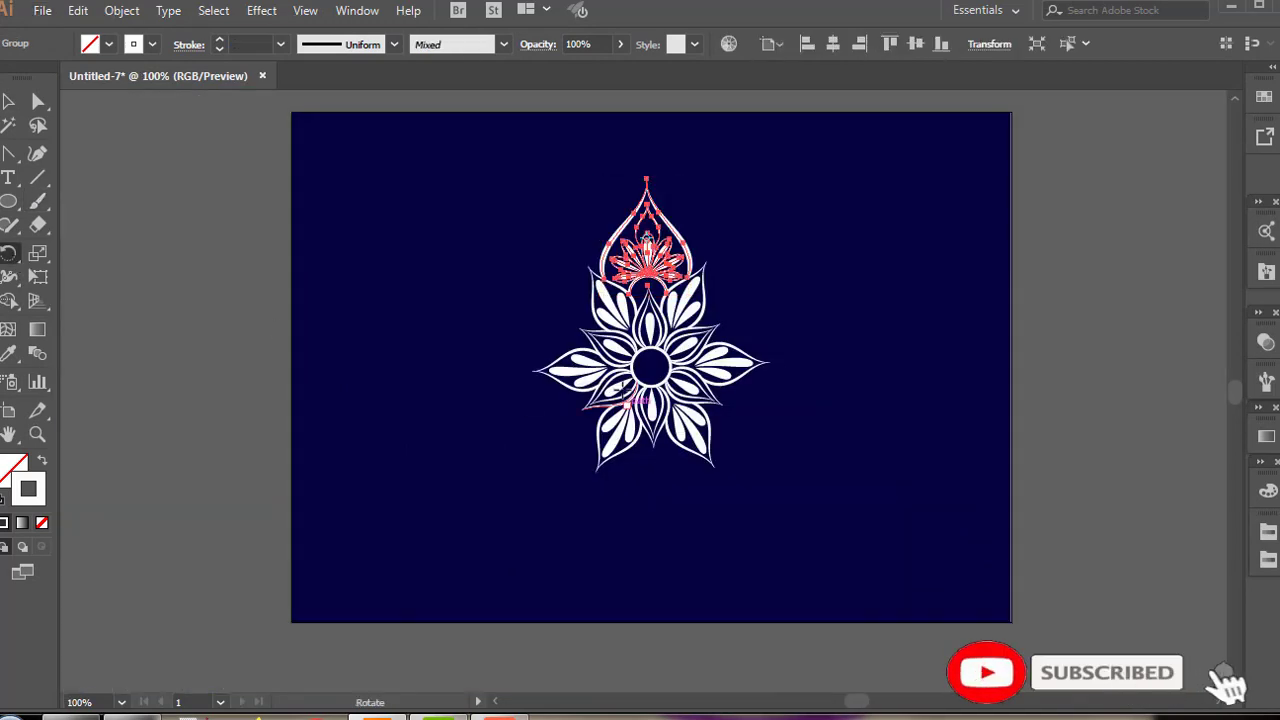
{"action": "left_click", "coordinate": [650, 368], "text": "alt"}
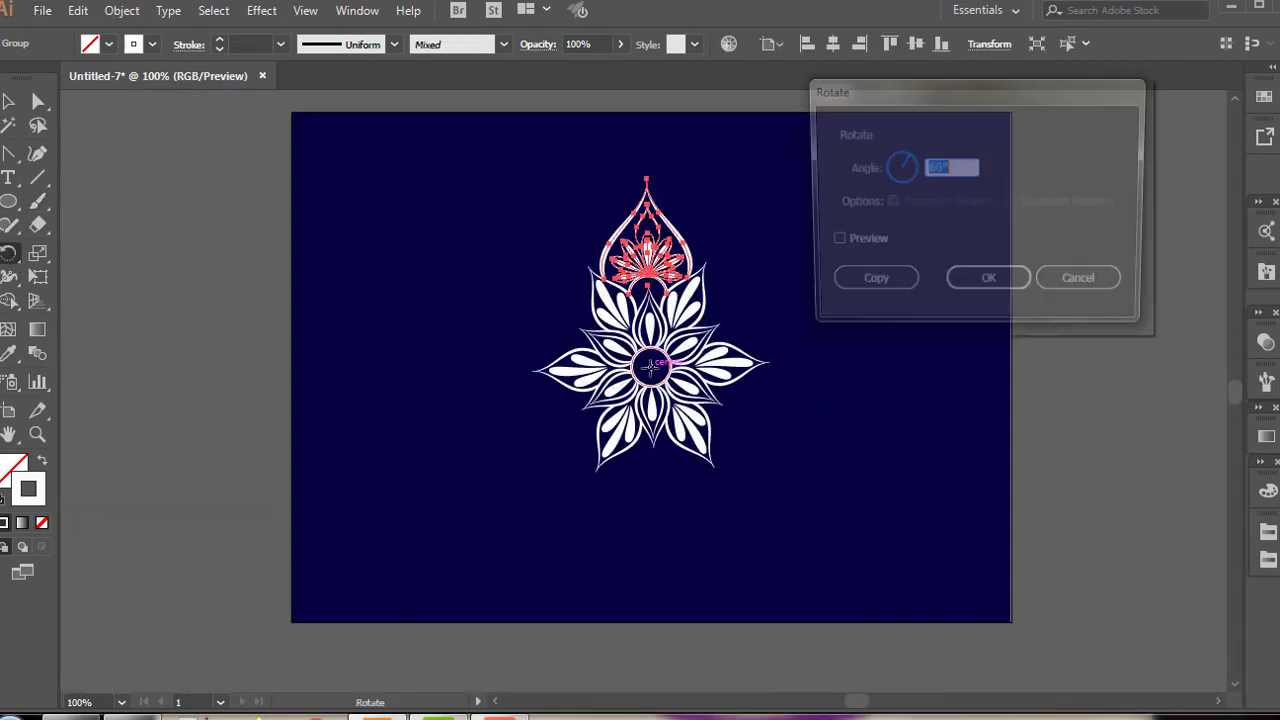
{"action": "left_click", "coordinate": [846, 287]}
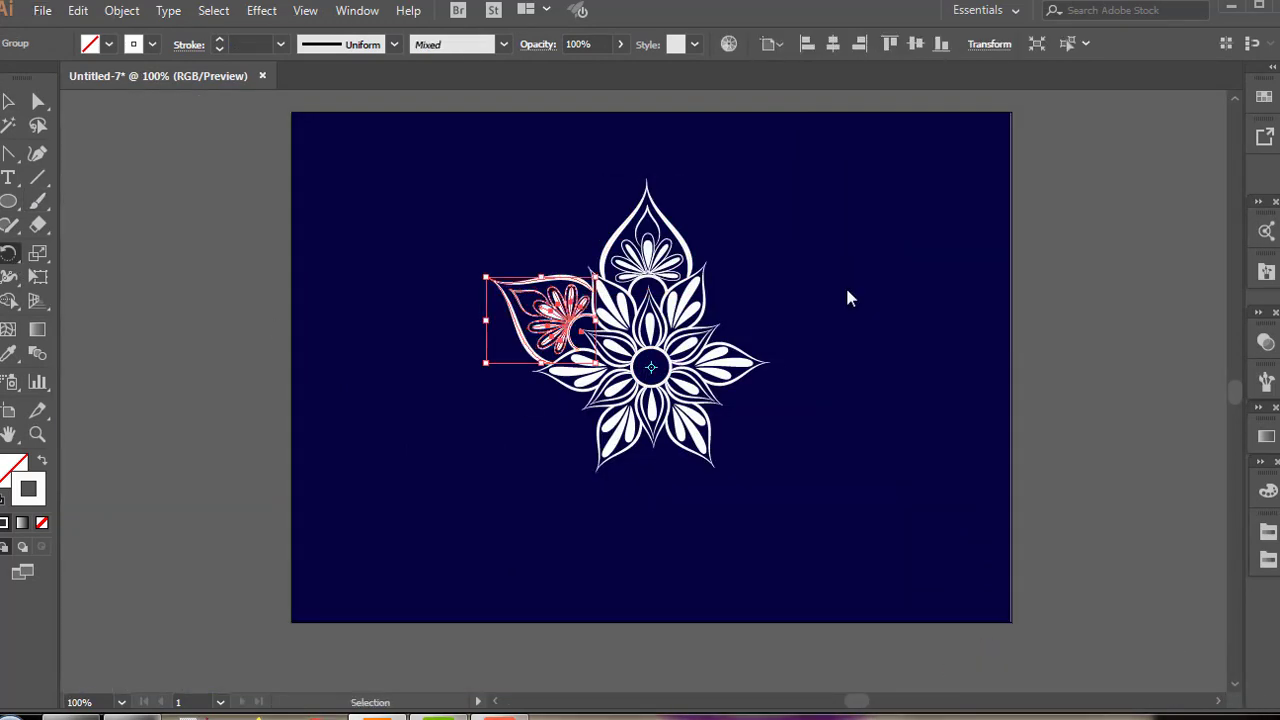
{"action": "key", "text": "ctrl+d"}
{"action": "key", "text": "ctrl+d"}
{"action": "key", "text": "ctrl+d"}
{"action": "key", "text": "ctrl+d"}
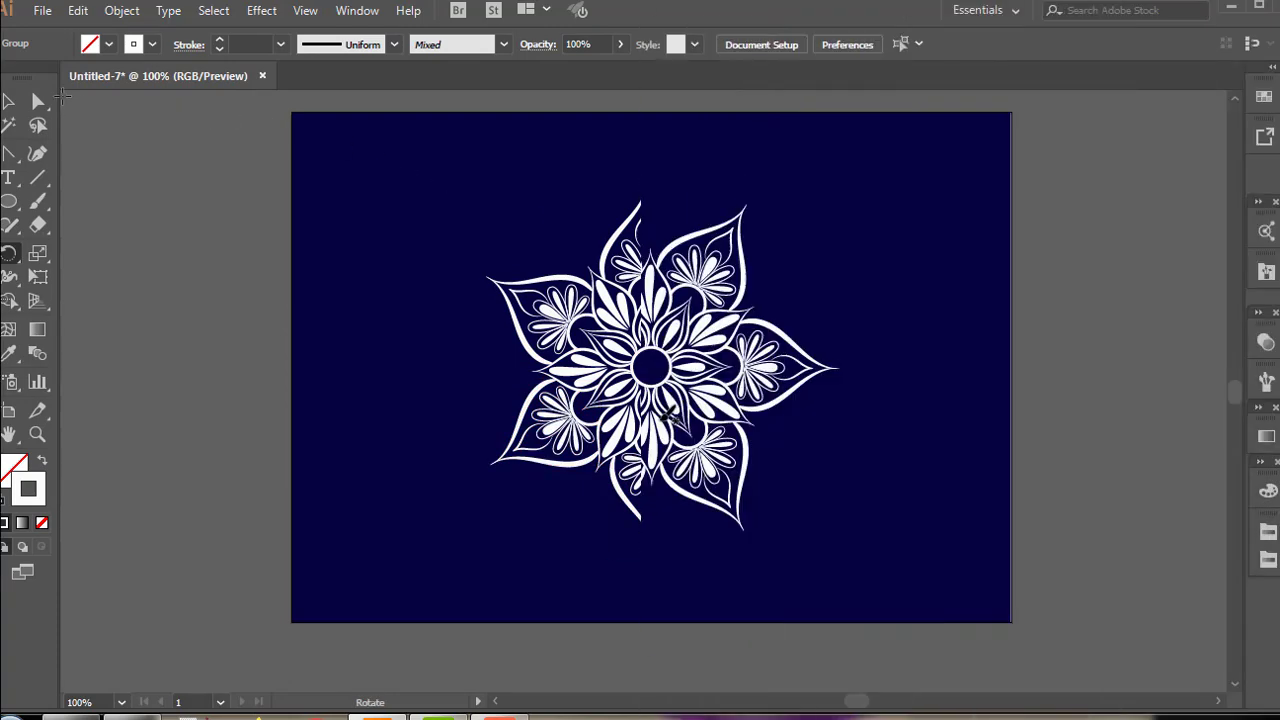
Step: Paint the left half of a two-lobed pointed petal above the upper gap, ending at the top of the vertical guide line
{"action": "key", "text": "ctrl+plus"}
{"action": "key", "text": "ctrl+plus"}
{"action": "scroll", "coordinate": [640, 390], "scroll_direction": "up", "scroll_amount": 3}
{"action": "scroll", "coordinate": [668, 405], "scroll_direction": "up", "scroll_amount": 1}
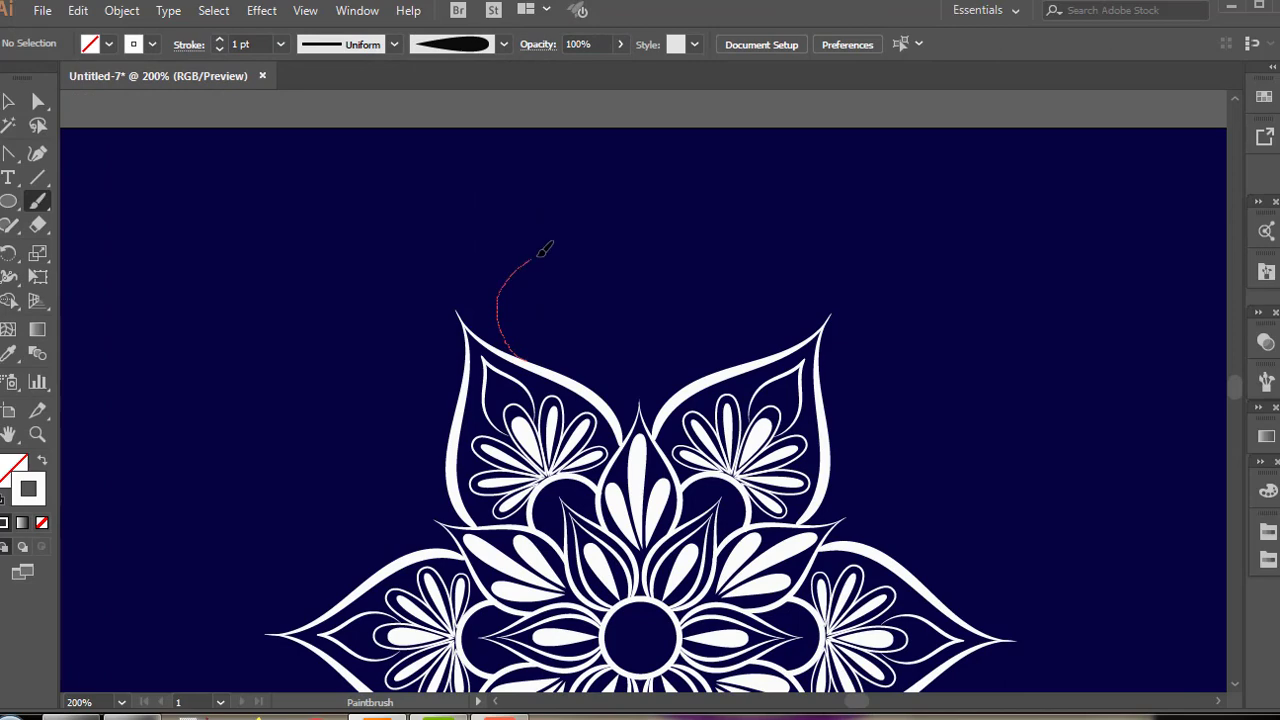
{"action": "left_click_drag", "start_coordinate": [545, 248], "coordinate": [565, 245]}
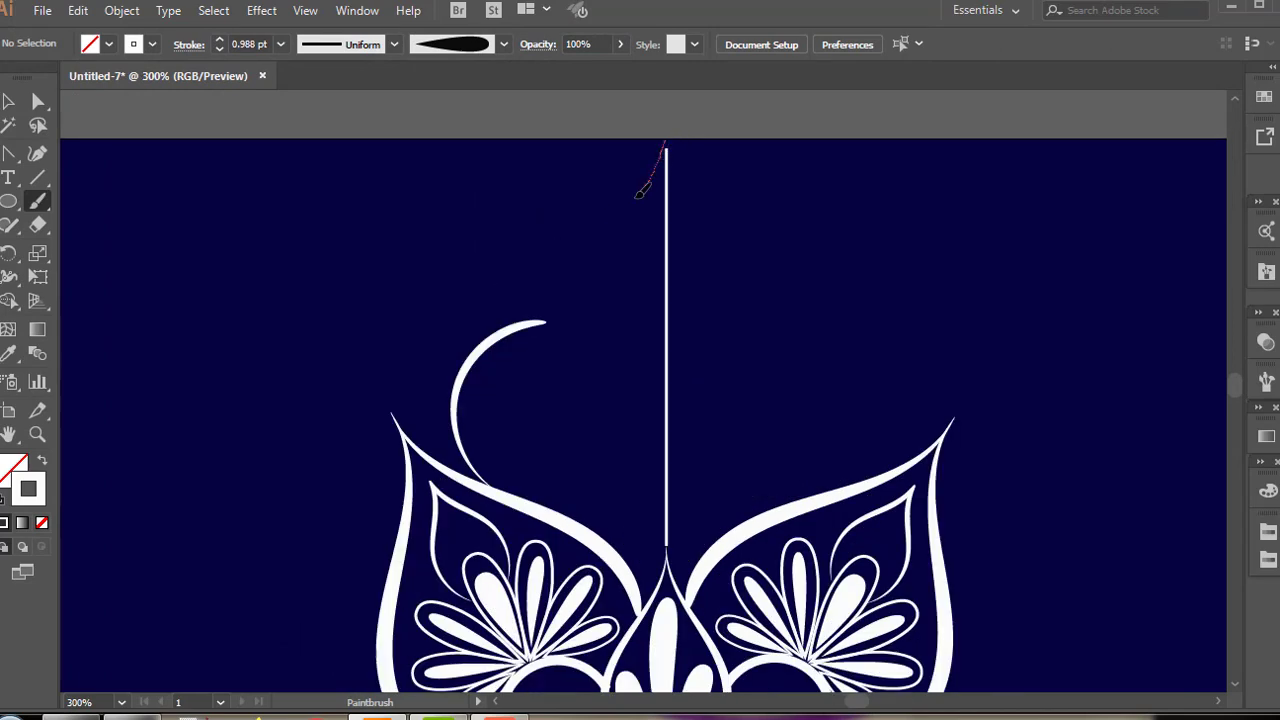
{"action": "left_click_drag", "start_coordinate": [553, 307], "coordinate": [548, 318]}
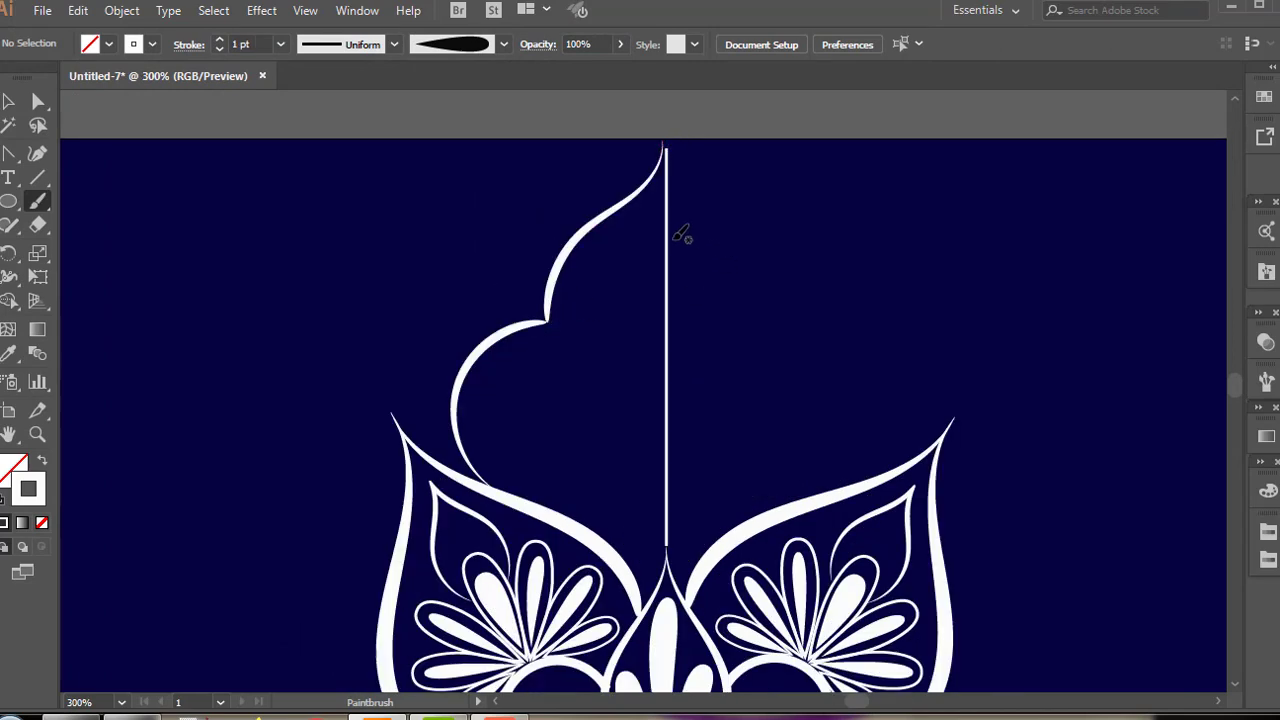
Step: Delete the vertical guide line beside the painted half-petal
{"action": "key", "text": "v"}
{"action": "scroll", "coordinate": [606, 281], "scroll_direction": "up", "scroll_amount": 1}
{"action": "left_click", "coordinate": [688, 205]}
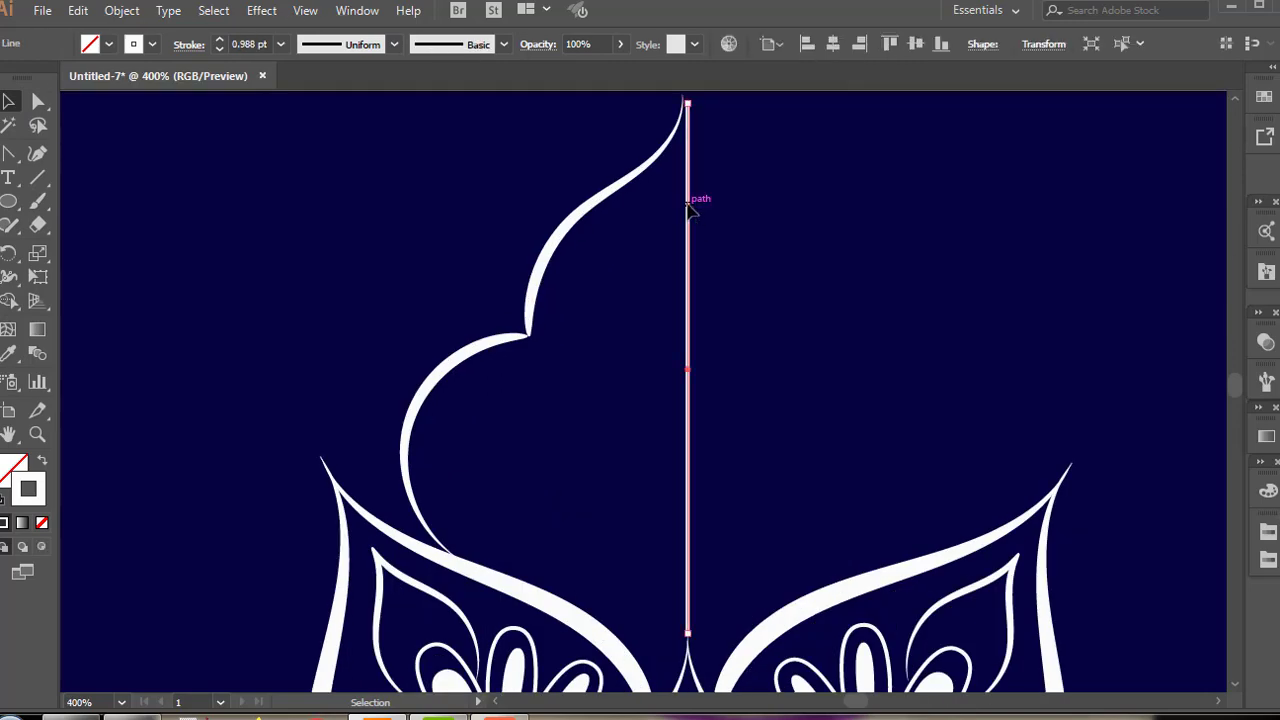
{"action": "key", "text": "Delete"}
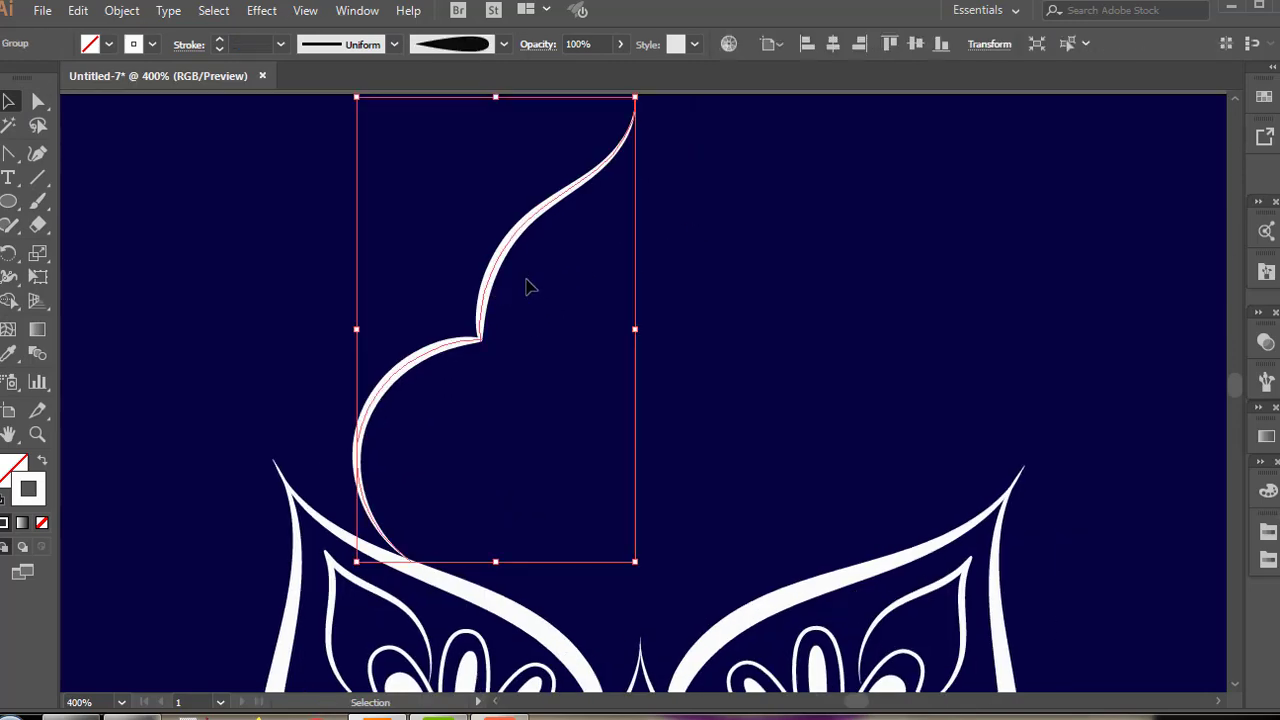
Step: Reflect a copy of the grouped half-petal onto the right side and nudge it down to complete the lobed outline
{"action": "right_click", "coordinate": [527, 282]}
{"action": "mouse_move", "coordinate": [628, 457]}
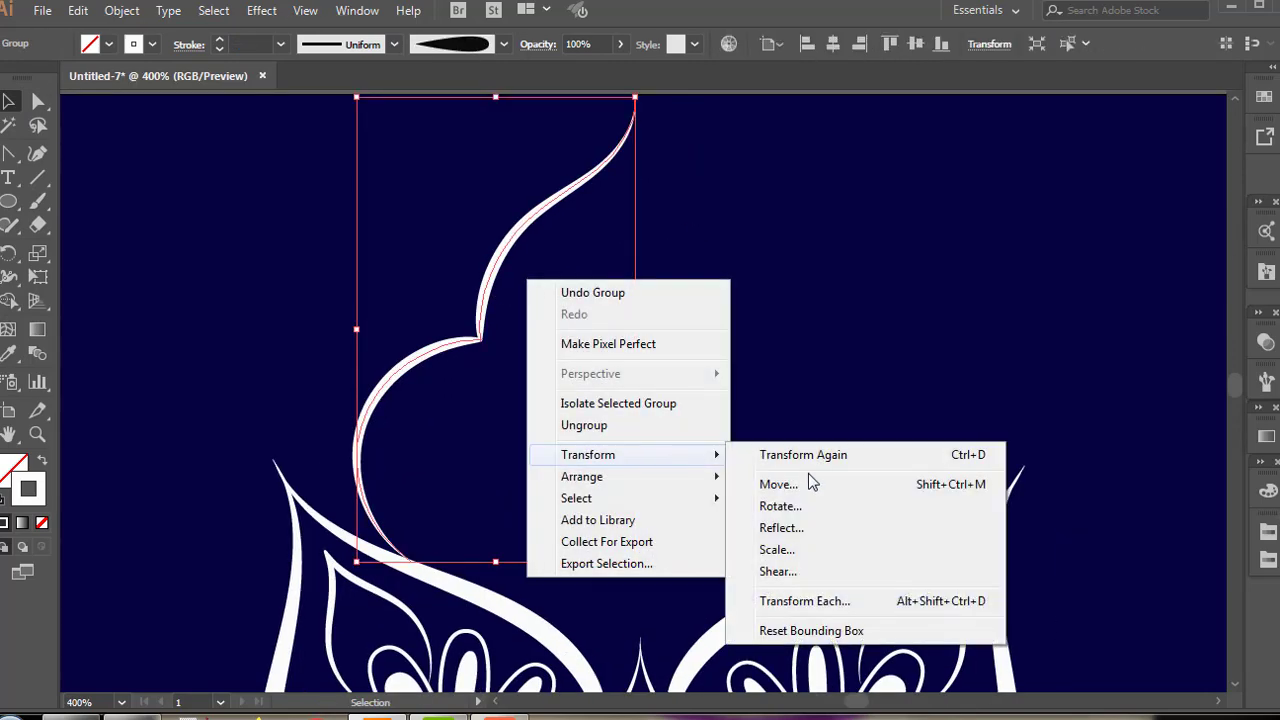
{"action": "left_click", "coordinate": [794, 529]}
{"action": "left_click", "coordinate": [559, 487]}
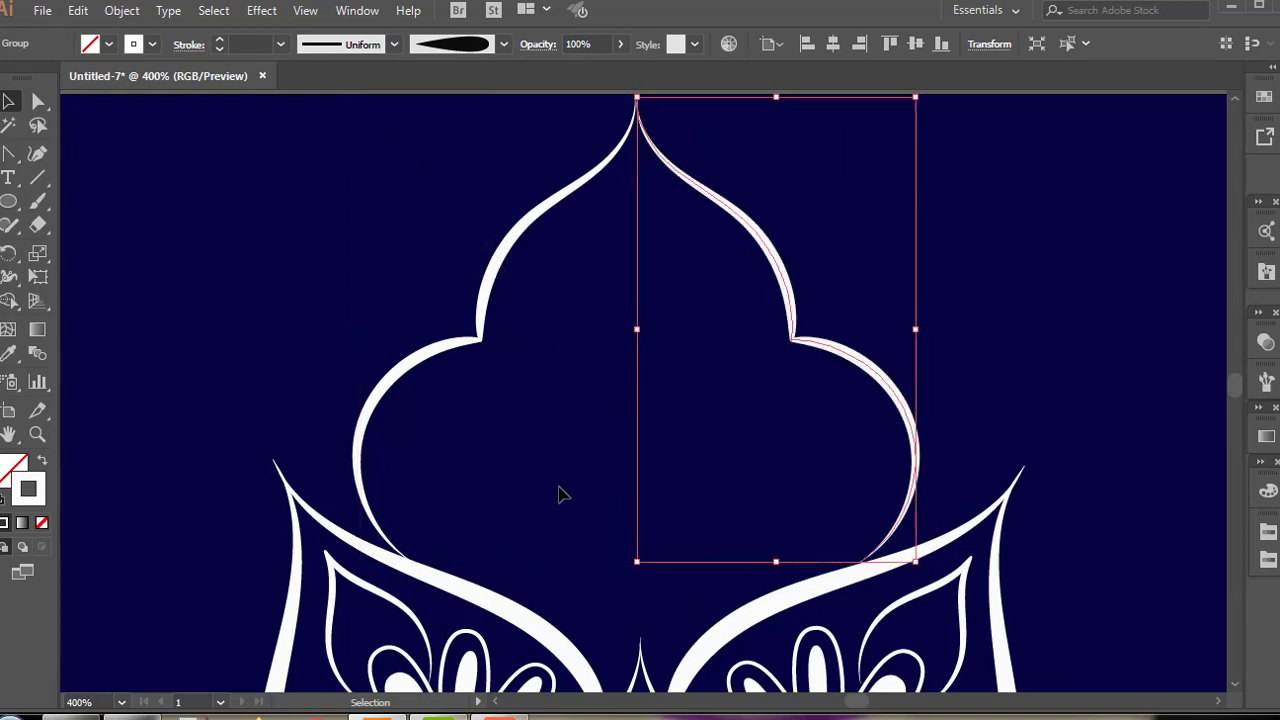
{"action": "key", "text": "Down"}
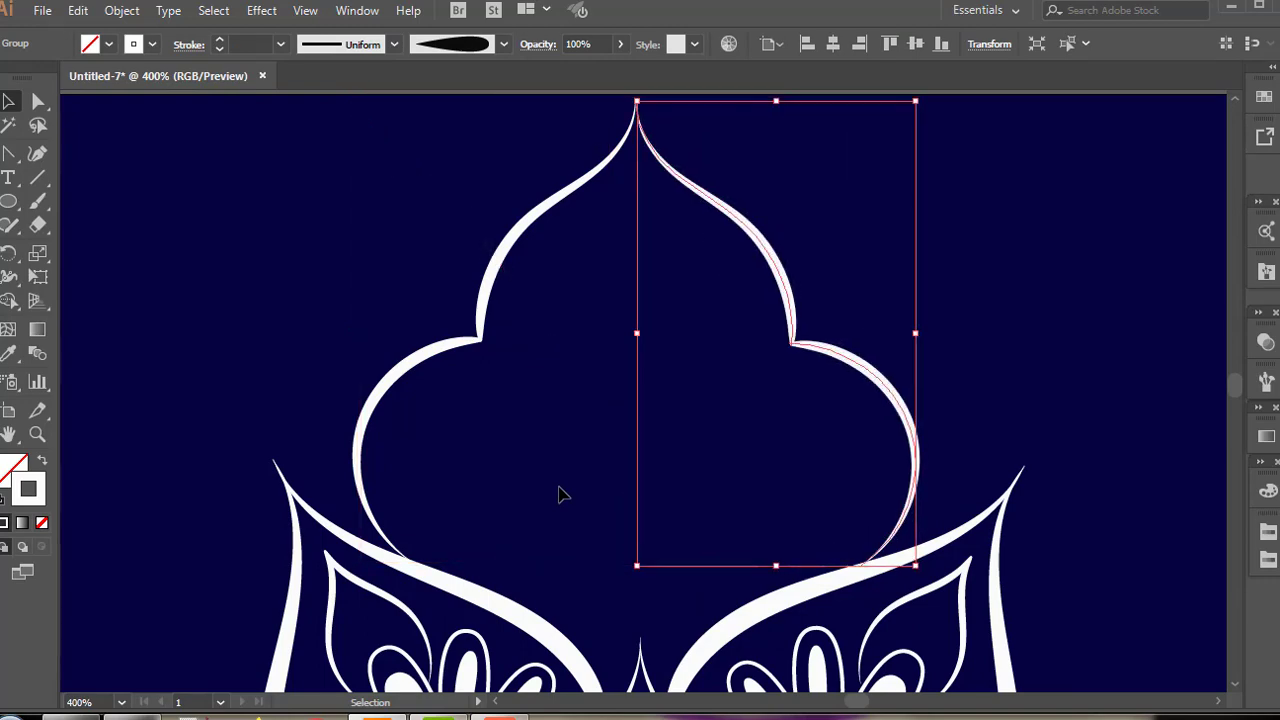
{"action": "left_click", "coordinate": [1036, 295]}
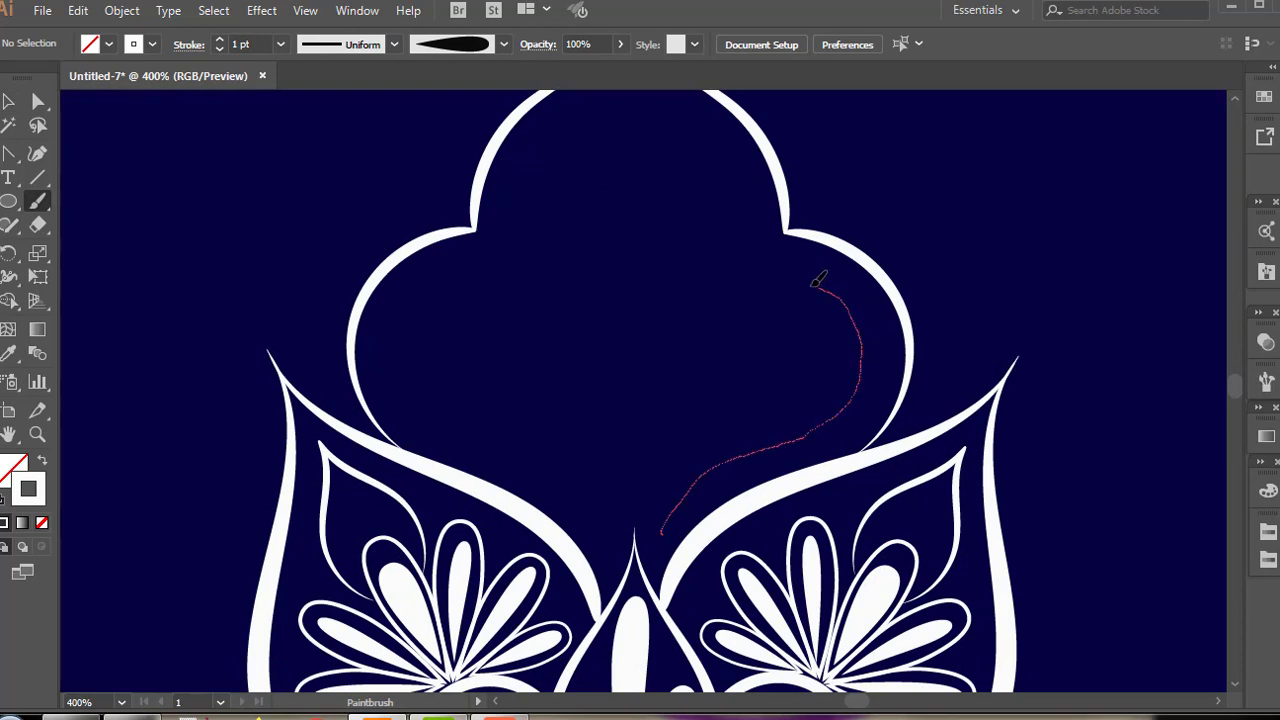
Step: Paint a curling 1 pt swirl inside the right lobe and place the half-circle arc between the swirls at the petal's base
{"action": "left_click_drag", "start_coordinate": [750, 386], "coordinate": [808, 392]}
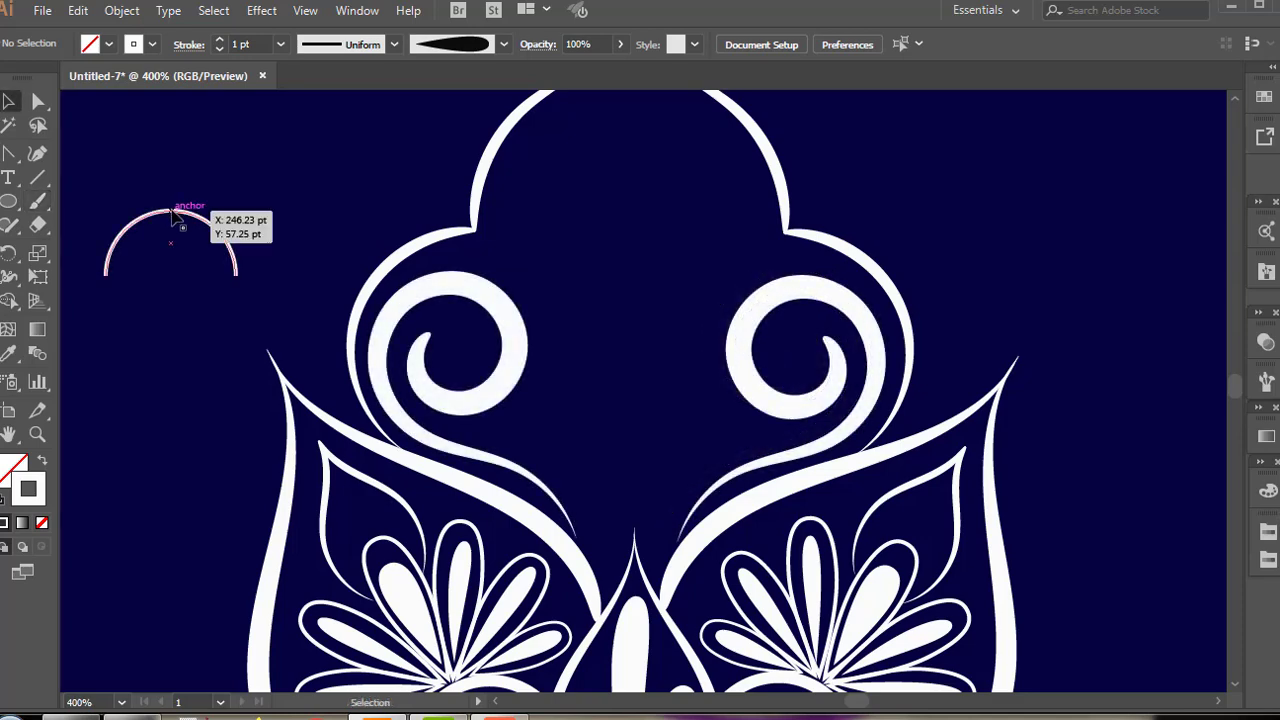
{"action": "left_click_drag", "start_coordinate": [186, 216], "coordinate": [627, 452]}
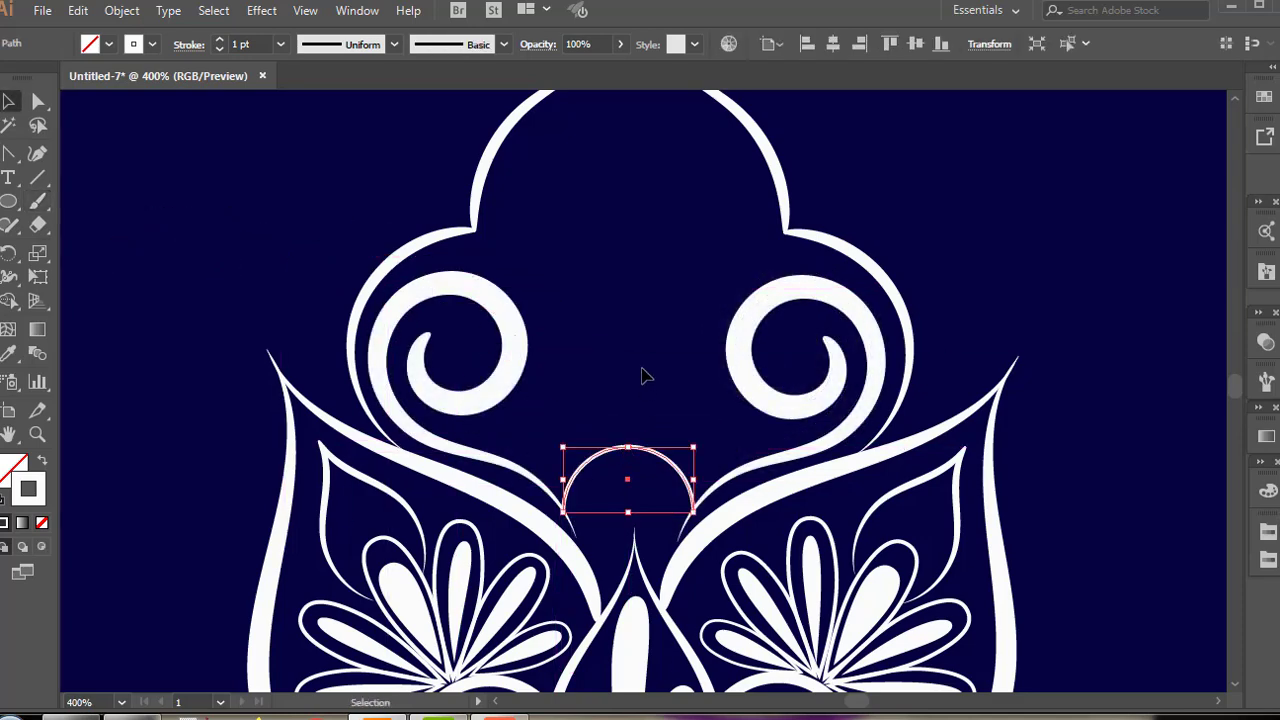
Step: Paint a tall tapered 1 pt stroke up the centre of the lobed petal, from above the half-circle arc towards its tip
{"action": "left_click", "coordinate": [640, 371]}
{"action": "scroll", "coordinate": [626, 458], "scroll_direction": "up", "scroll_amount": 2}
{"action": "key", "text": "b"}
{"action": "left_click", "coordinate": [1267, 272]}
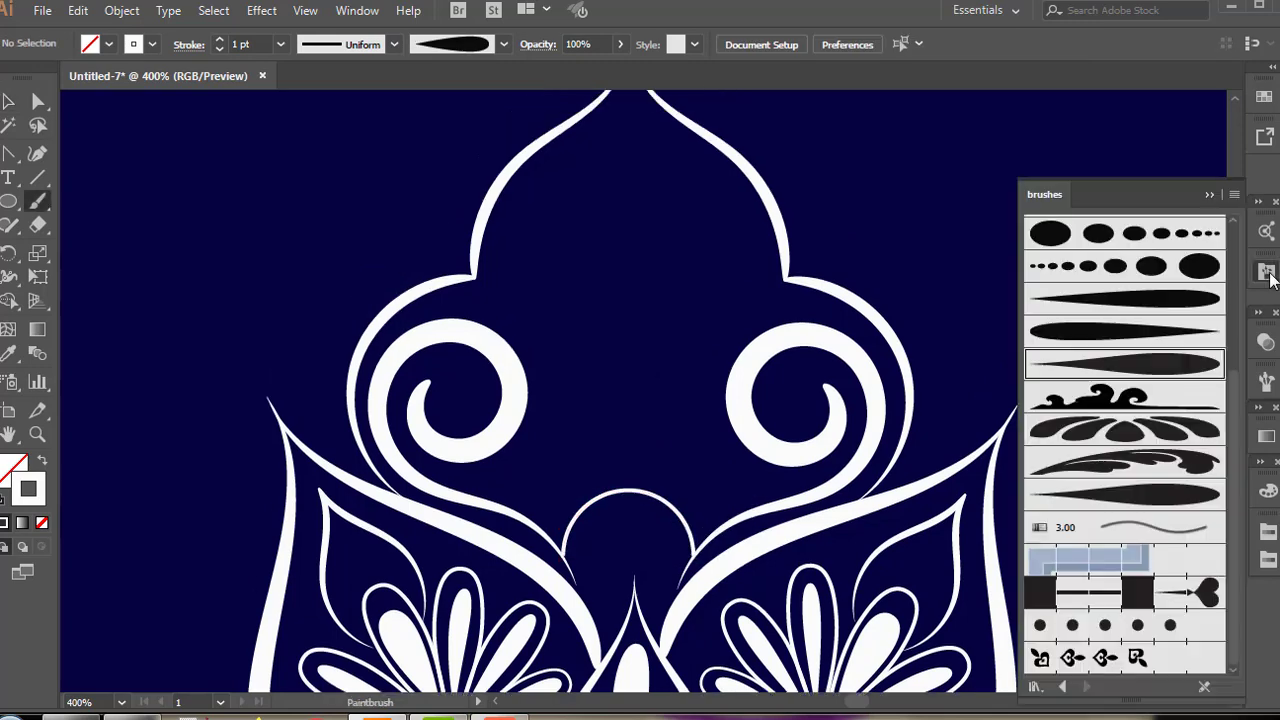
{"action": "left_click", "coordinate": [1210, 195]}
{"action": "scroll", "coordinate": [637, 508], "scroll_direction": "up", "scroll_amount": 1}
{"action": "left_click_drag", "start_coordinate": [631, 502], "coordinate": [630, 488]}
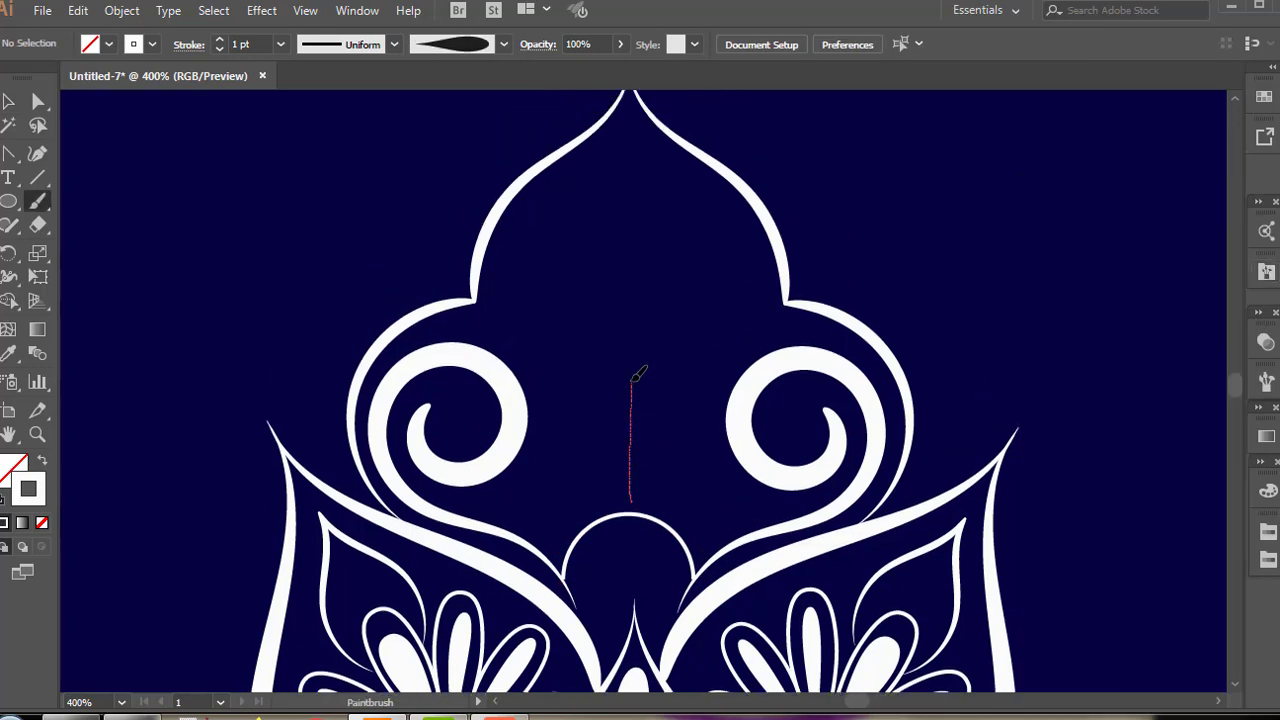
{"action": "left_click_drag", "start_coordinate": [633, 150], "coordinate": [633, 148]}
Step: Paint a slanted tapered stroke and short teardrops beside the central stroke, fanning out above the half-circle arc
{"action": "left_click_drag", "start_coordinate": [651, 498], "coordinate": [702, 347]}
{"action": "left_click_drag", "start_coordinate": [757, 273], "coordinate": [758, 272]}
{"action": "scroll", "coordinate": [627, 484], "scroll_direction": "down", "scroll_amount": 2}
{"action": "mouse_move", "coordinate": [668, 457]}
{"action": "left_mouse_down"}
{"action": "mouse_move", "coordinate": [722, 377]}
{"action": "mouse_move", "coordinate": [704, 452]}
{"action": "mouse_move", "coordinate": [758, 441]}
{"action": "left_mouse_up"}
{"action": "key", "text": "v"}
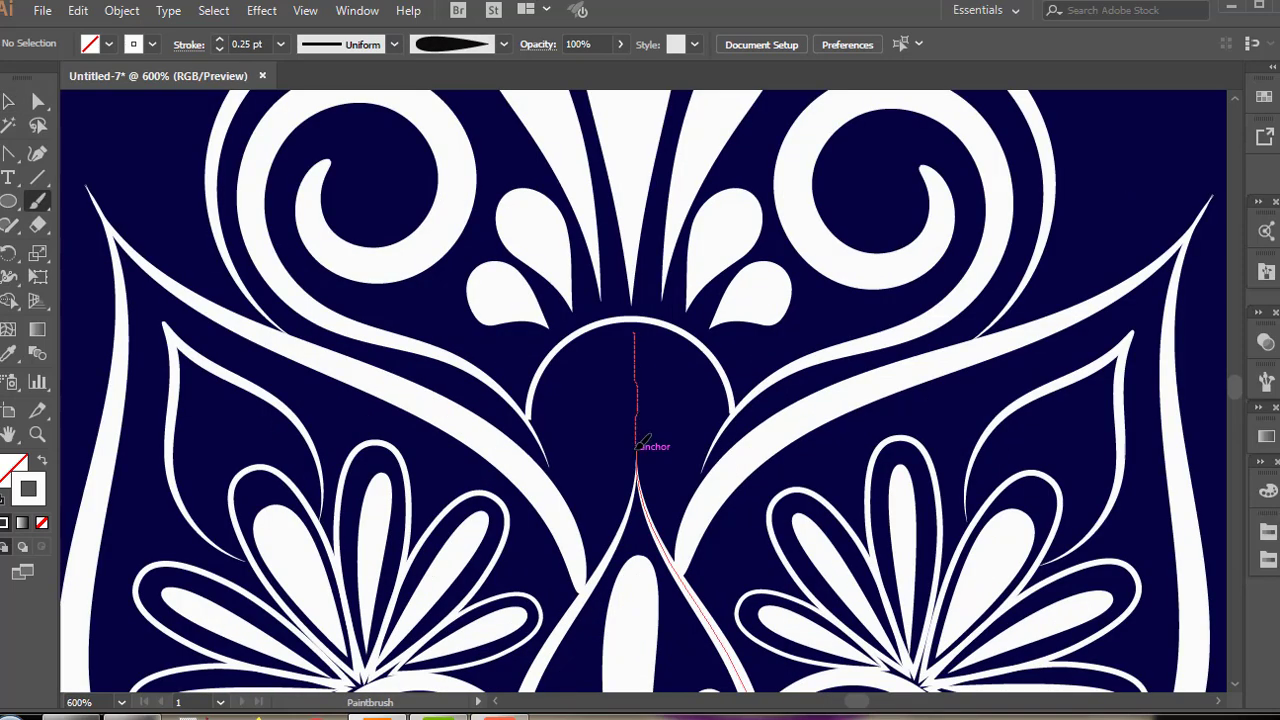
Step: Paint a small fan of 0.25 pt teardrops inside the half-circle arc, converging on the tip of the petal below
{"action": "mouse_move", "coordinate": [638, 446]}
{"action": "left_mouse_down"}
{"action": "mouse_move", "coordinate": [666, 367]}
{"action": "mouse_move", "coordinate": [643, 443]}
{"action": "left_mouse_up"}
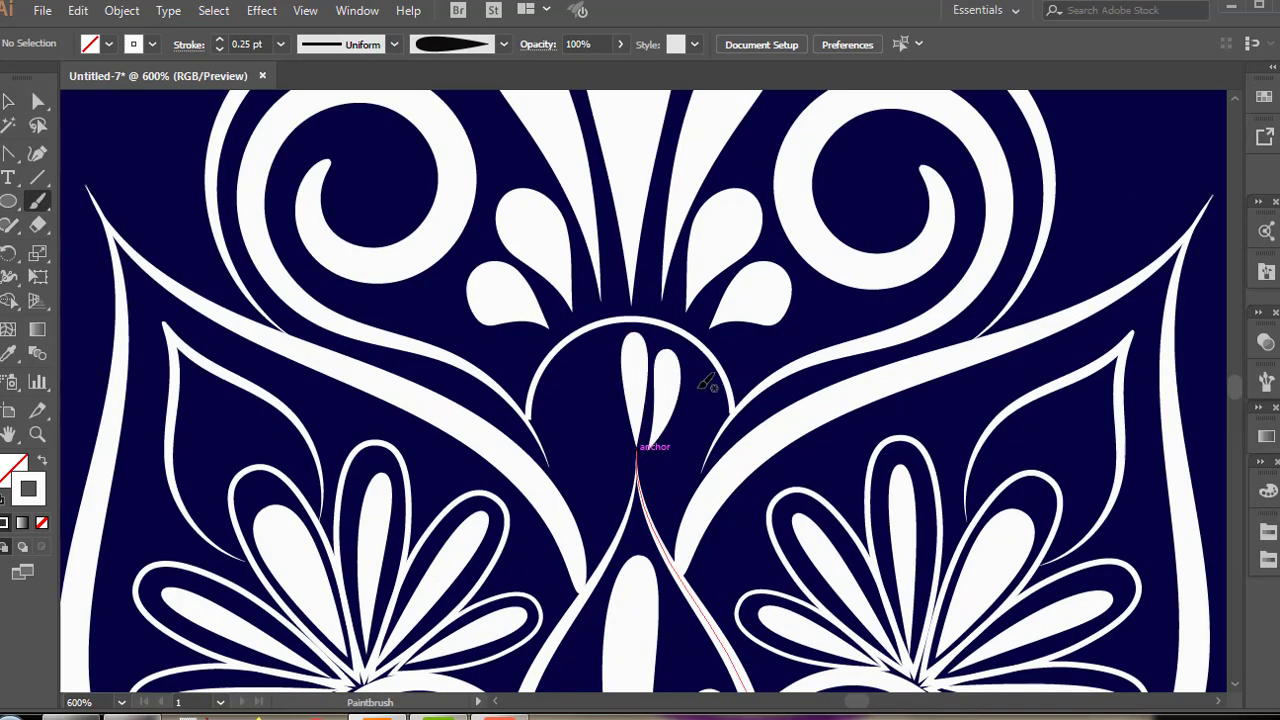
{"action": "left_click_drag", "start_coordinate": [708, 384], "coordinate": [663, 443]}
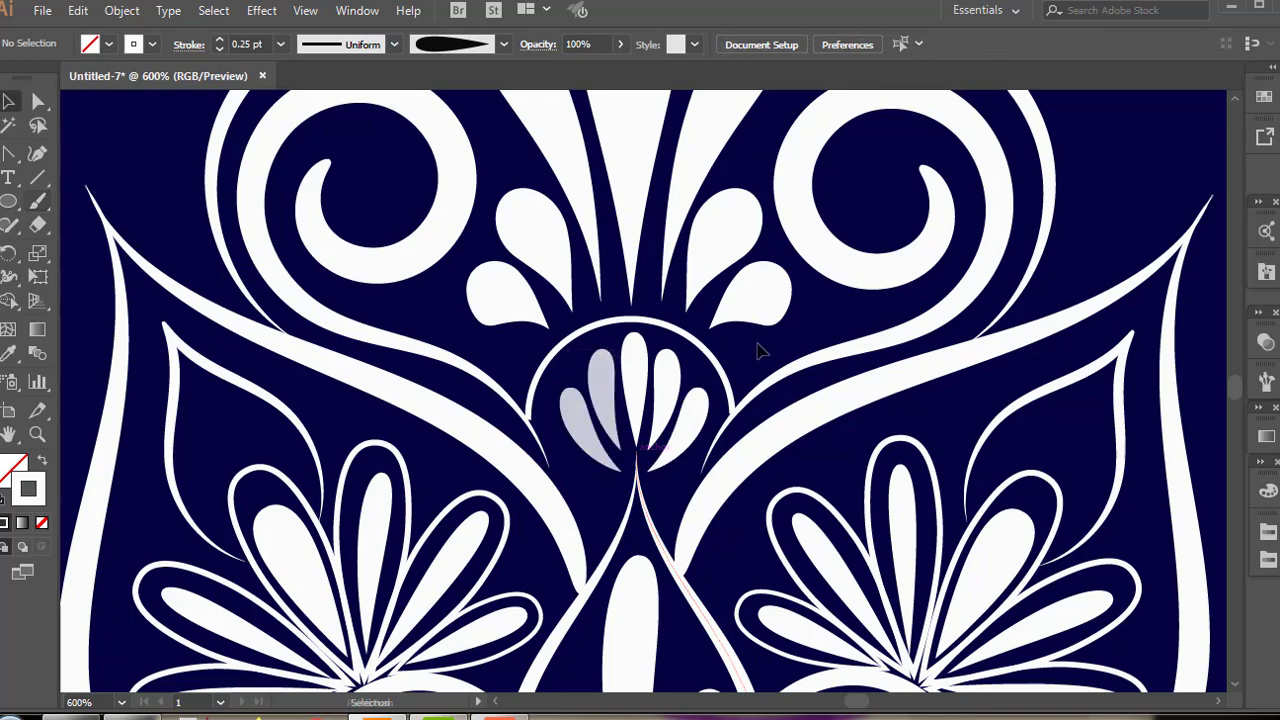
{"action": "key", "text": "v"}
Step: Rotate a copy of the grouped lobed petal by 60° about the centre of the central circle
{"action": "key", "text": "ctrl+minus"}
{"action": "key", "text": "ctrl+minus"}
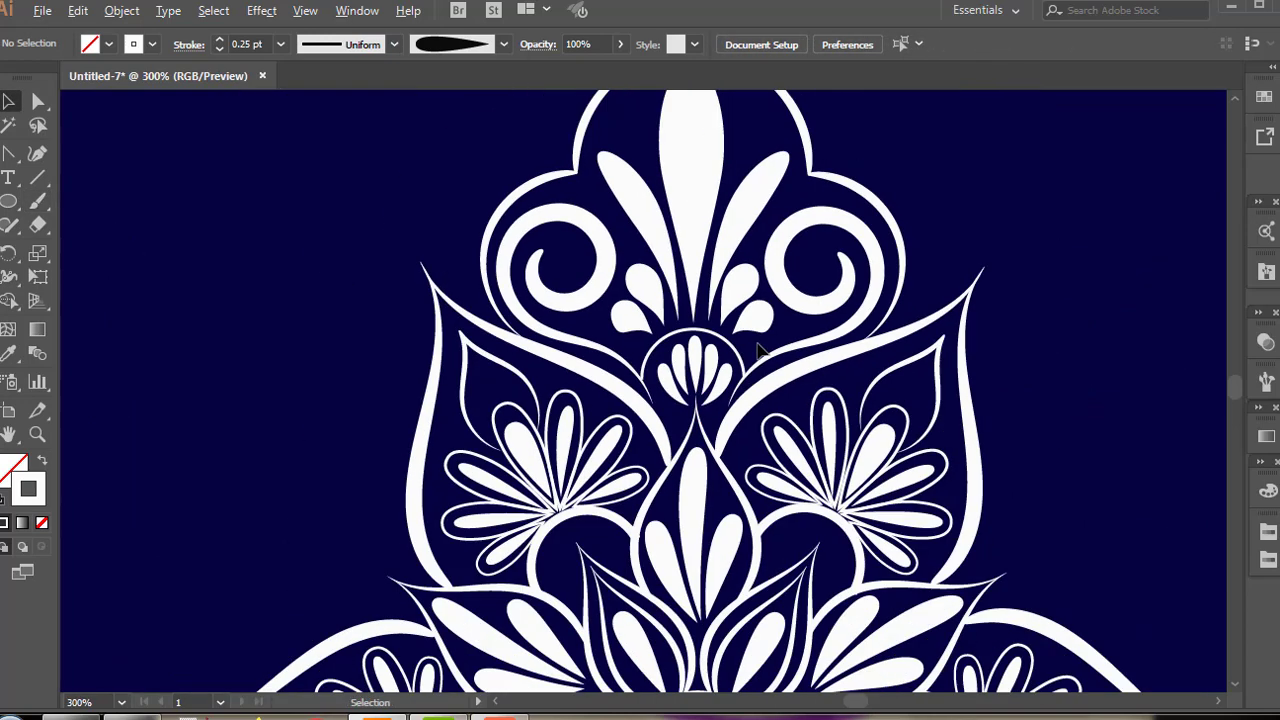
{"action": "key", "text": "ctrl+minus"}
{"action": "key", "text": "ctrl+minus"}
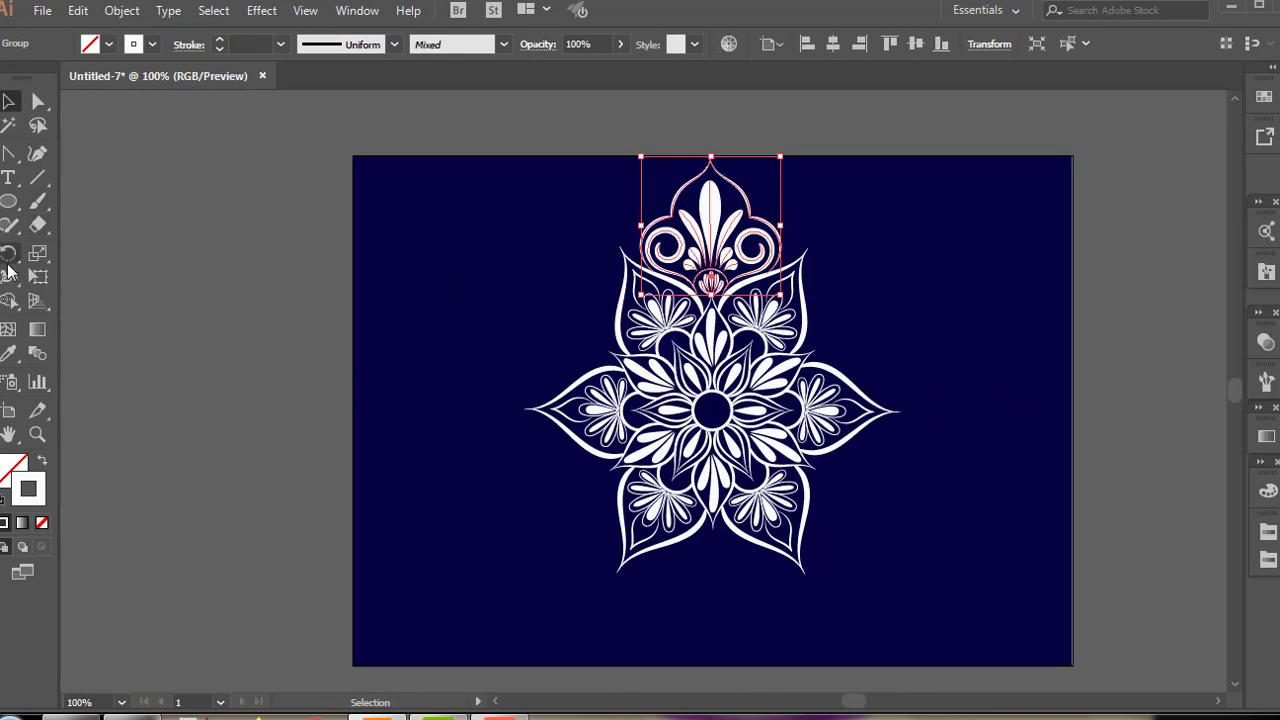
{"action": "left_click", "coordinate": [8, 255]}
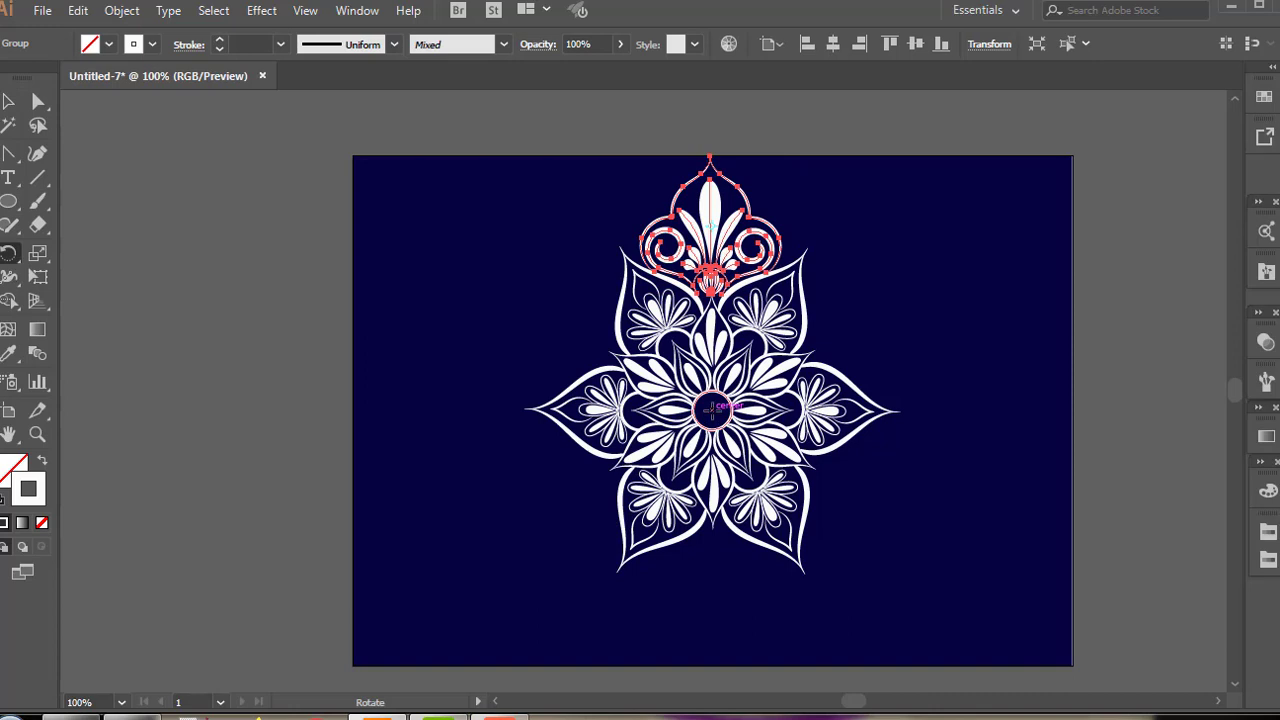
{"action": "left_click", "coordinate": [712, 408], "text": "alt"}
{"action": "type", "text": "60"}
{"action": "left_click", "coordinate": [890, 291]}
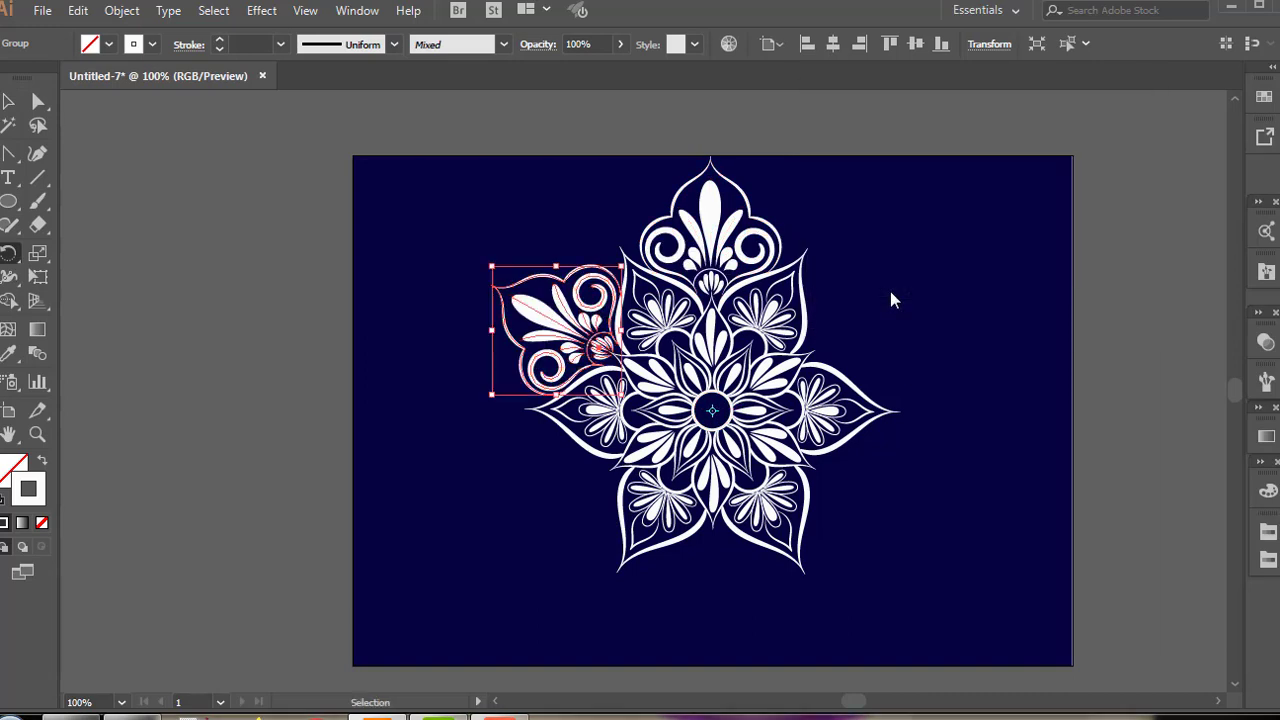
Step: Repeat the rotated copy four times so six lobed petals ring the mandala
{"action": "key", "text": "ctrl+d"}
{"action": "key", "text": "ctrl+d"}
{"action": "key", "text": "ctrl+d"}
{"action": "key", "text": "ctrl+d"}
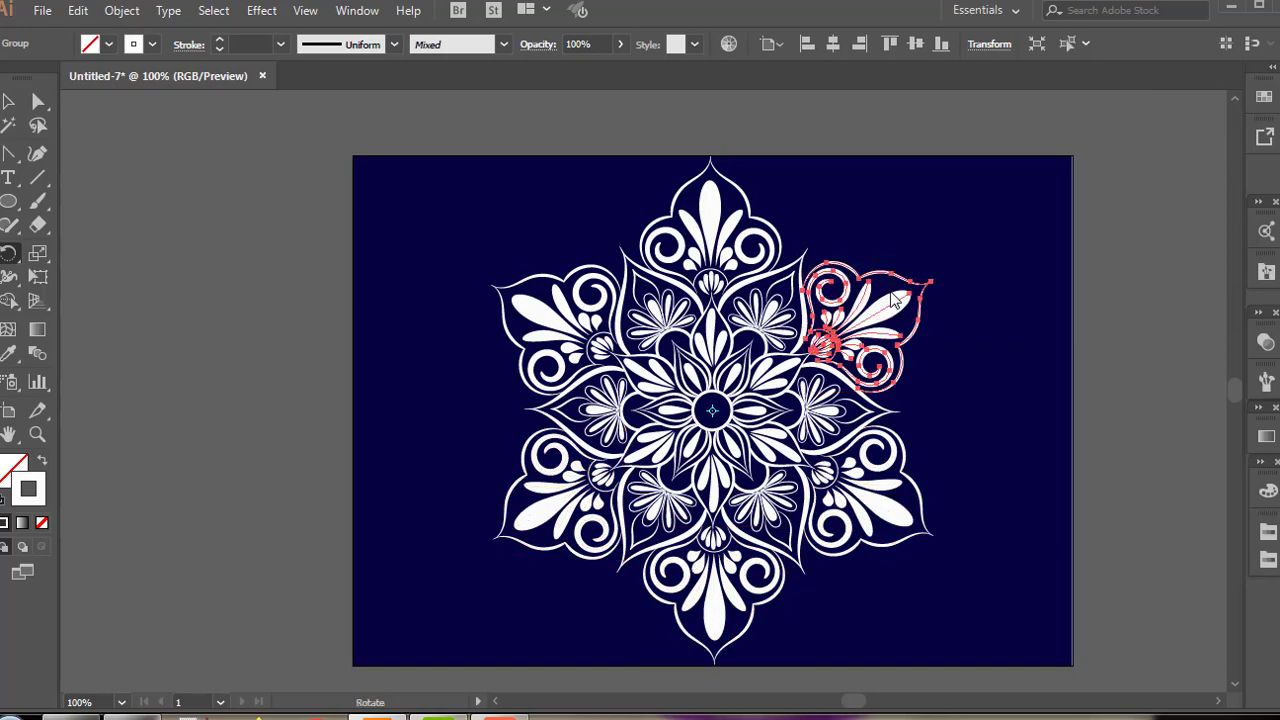
{"action": "left_click", "coordinate": [14, 100]}
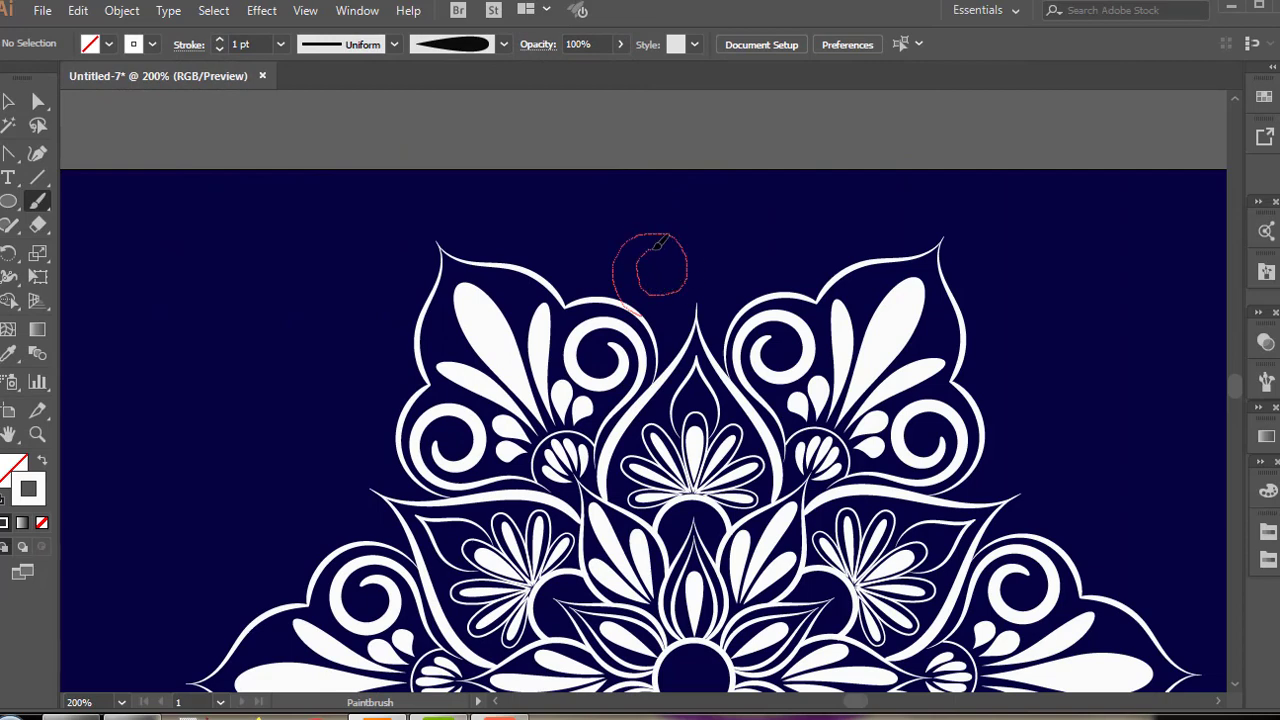
Step: Paint a curling spiral in the upper gap between two lobed petals and a wavy outline curve around the outside of the left spiral
{"action": "left_click_drag", "start_coordinate": [670, 258], "coordinate": [672, 262]}
{"action": "key", "text": "ctrl+="}
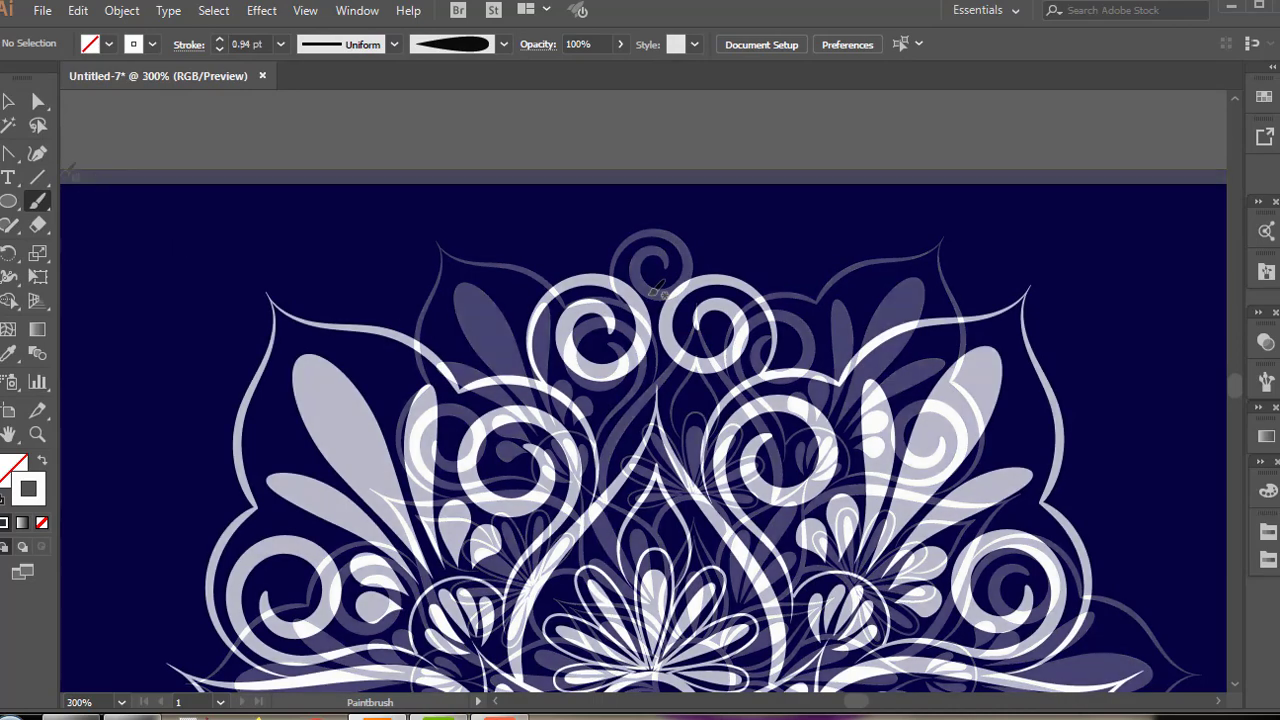
{"action": "key", "text": "ctrl+="}
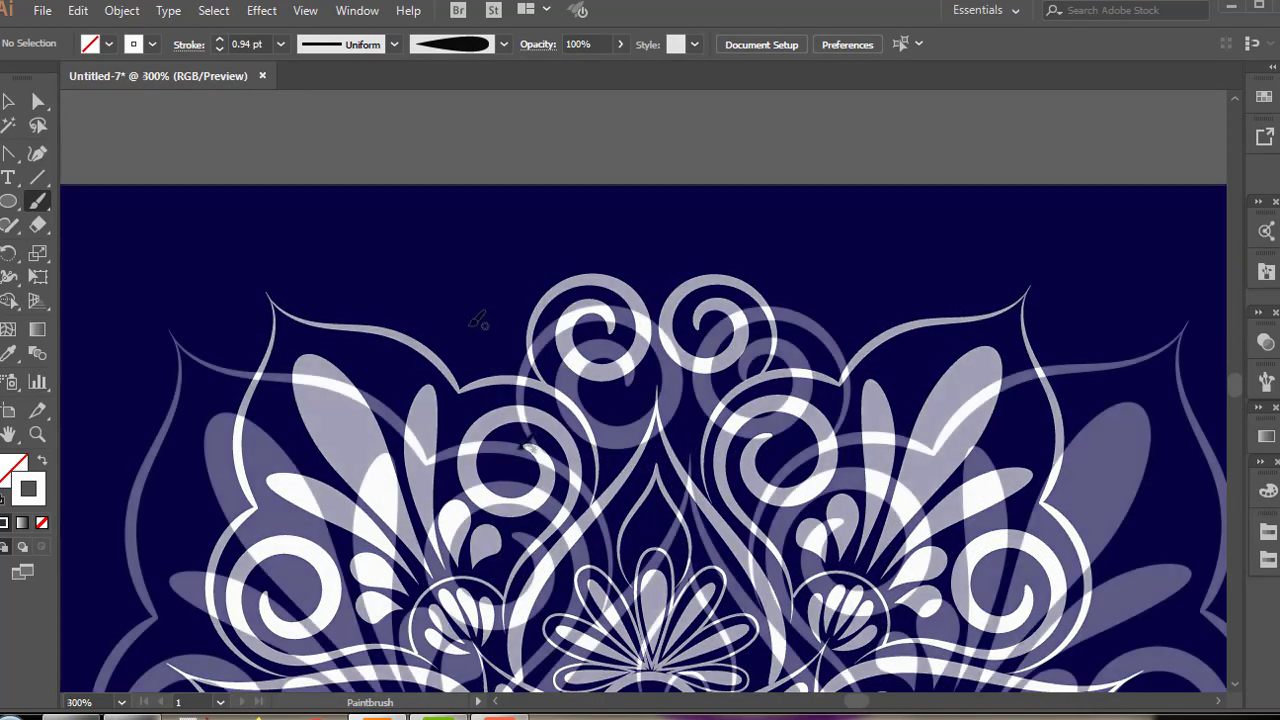
{"action": "left_click_drag", "start_coordinate": [520, 448], "coordinate": [508, 327]}
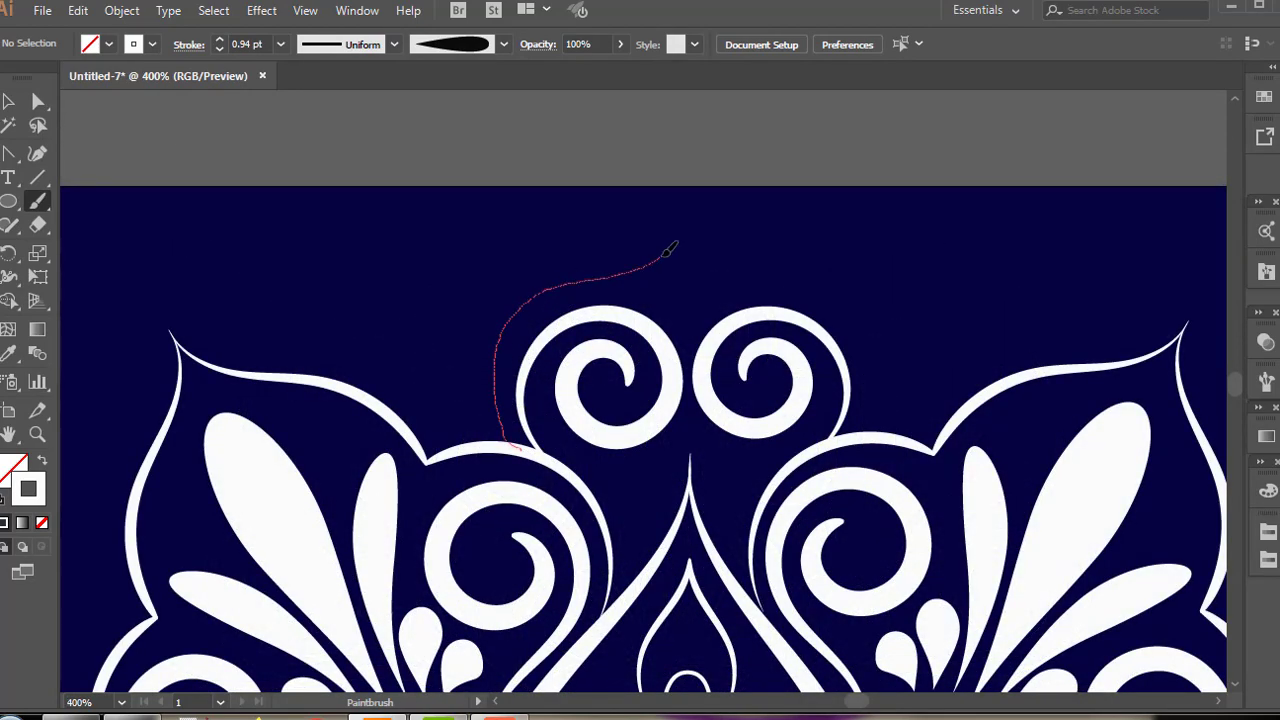
{"action": "left_click_drag", "start_coordinate": [669, 249], "coordinate": [686, 206]}
Step: Paint a row of 0.25 pt teardrops following the outside of the left wavy curve up to its tip
{"action": "key", "text": "ctrl+="}
{"action": "left_click_drag", "start_coordinate": [488, 495], "coordinate": [462, 392]}
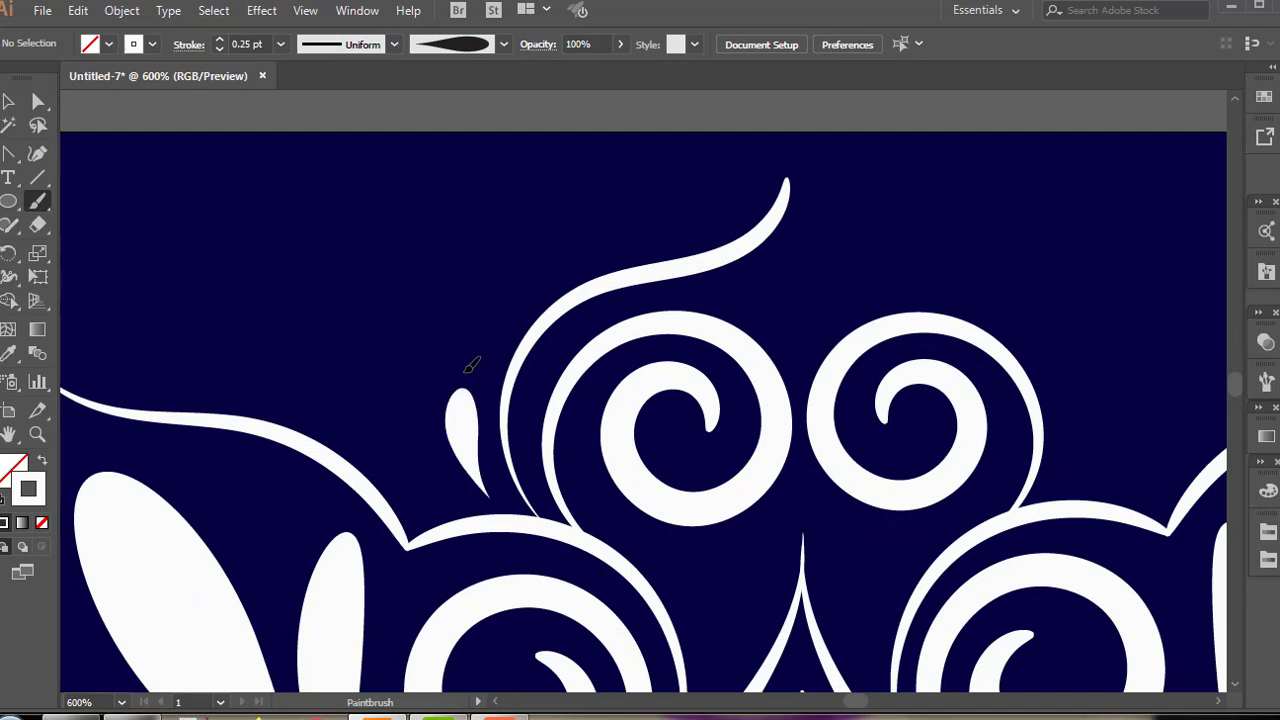
{"action": "left_click_drag", "start_coordinate": [493, 305], "coordinate": [496, 301]}
{"action": "left_click_drag", "start_coordinate": [516, 274], "coordinate": [601, 232]}
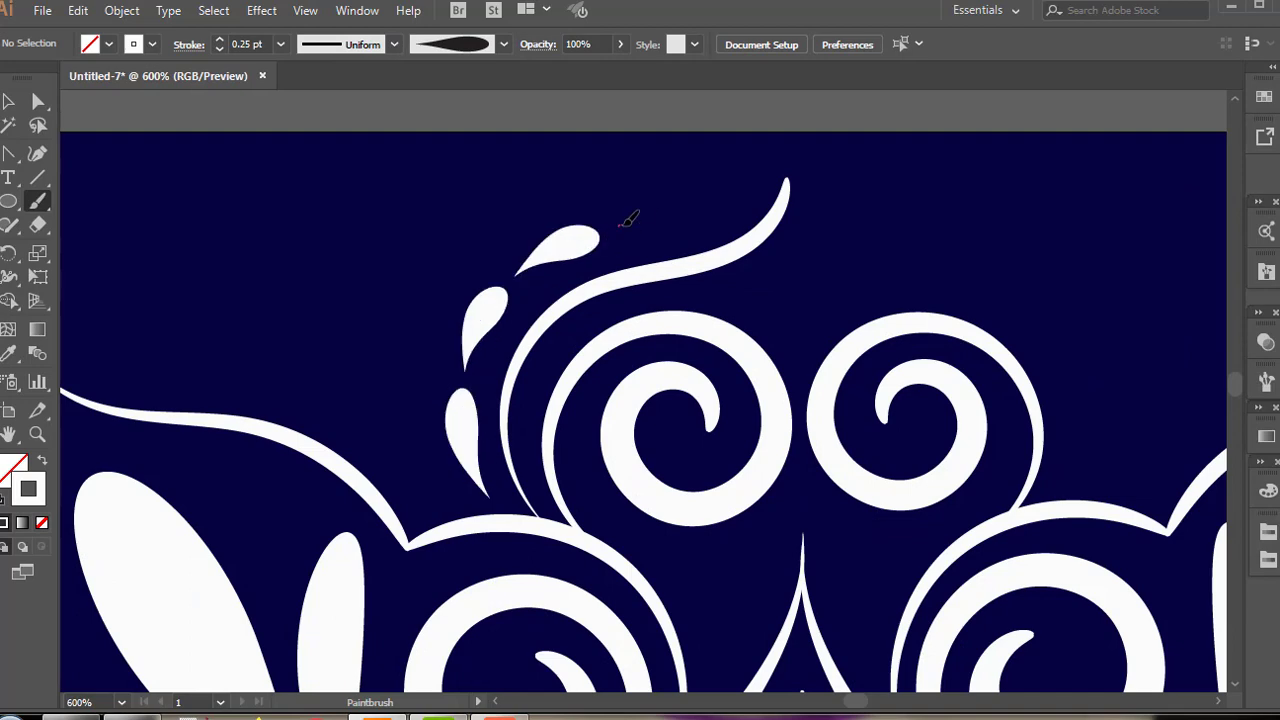
{"action": "left_click_drag", "start_coordinate": [697, 207], "coordinate": [699, 206]}
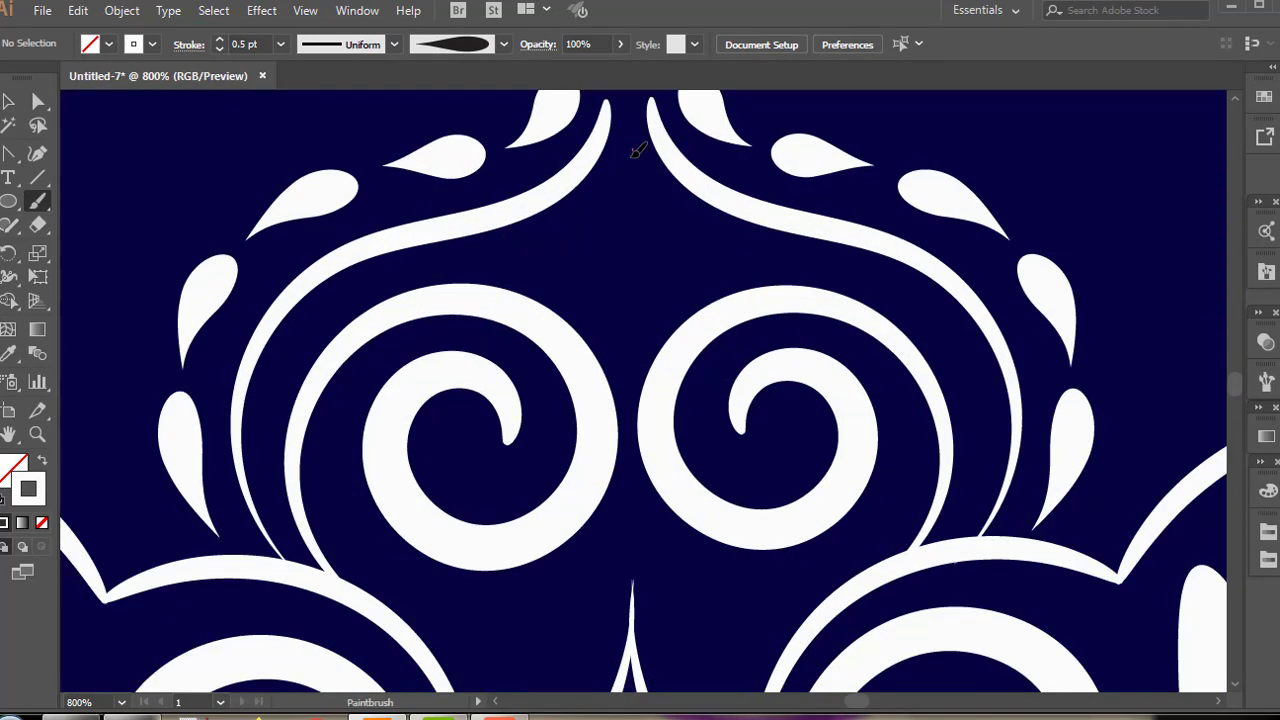
Step: Paint a 0.5 pt teardrop between the tops of the two spirals and a drop beside the pointed petal tip below them
{"action": "left_click_drag", "start_coordinate": [630, 330], "coordinate": [629, 333]}
{"action": "scroll", "coordinate": [735, 495], "scroll_direction": "down", "scroll_amount": 5}
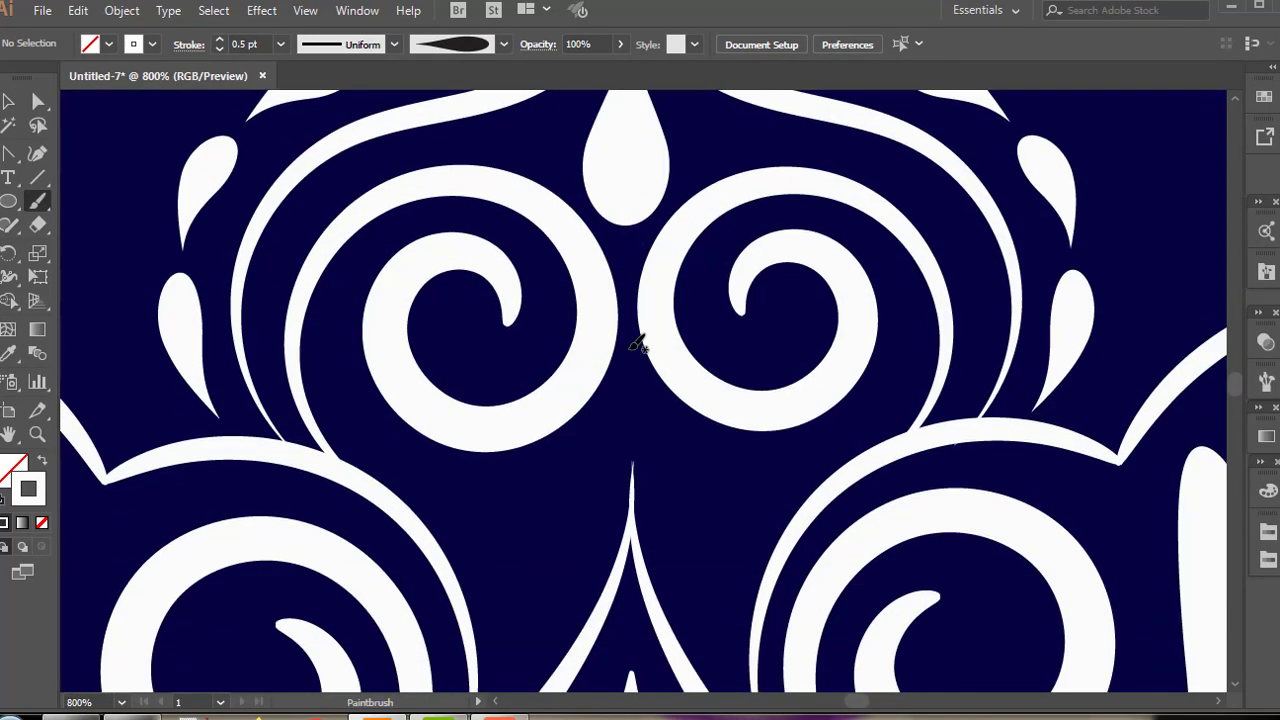
{"action": "left_click_drag", "start_coordinate": [731, 511], "coordinate": [702, 362]}
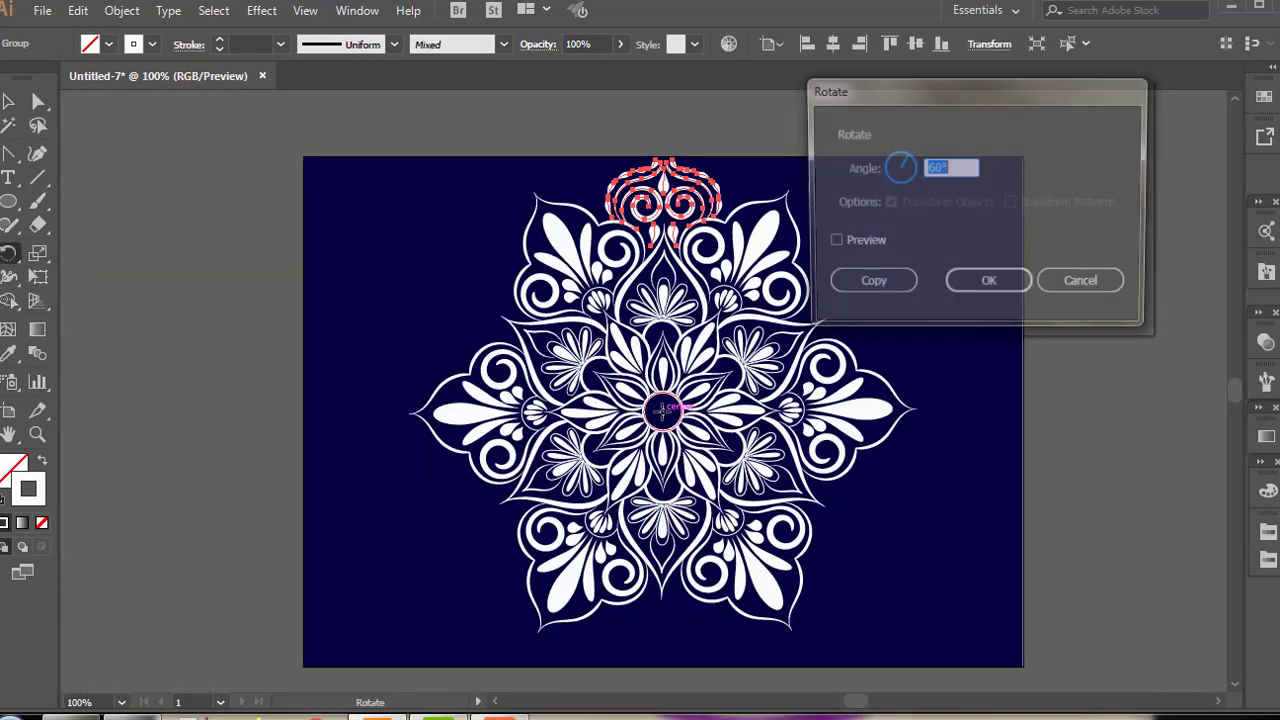
Step: Rotate copies of the spiral motif by 60° around the central circle until all six gaps are filled
{"action": "left_click", "coordinate": [858, 284]}
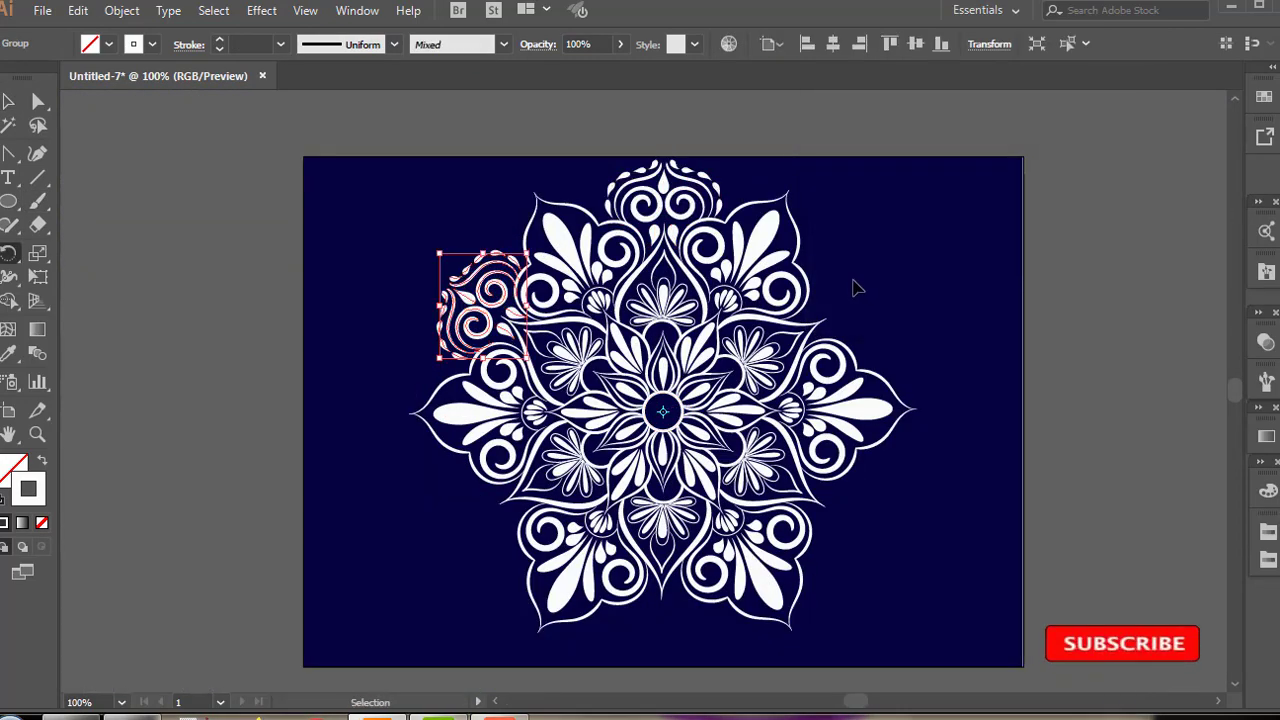
{"action": "key", "text": "ctrl+d"}
{"action": "key", "text": "ctrl+d"}
{"action": "key", "text": "ctrl+d"}
{"action": "key", "text": "ctrl+d"}
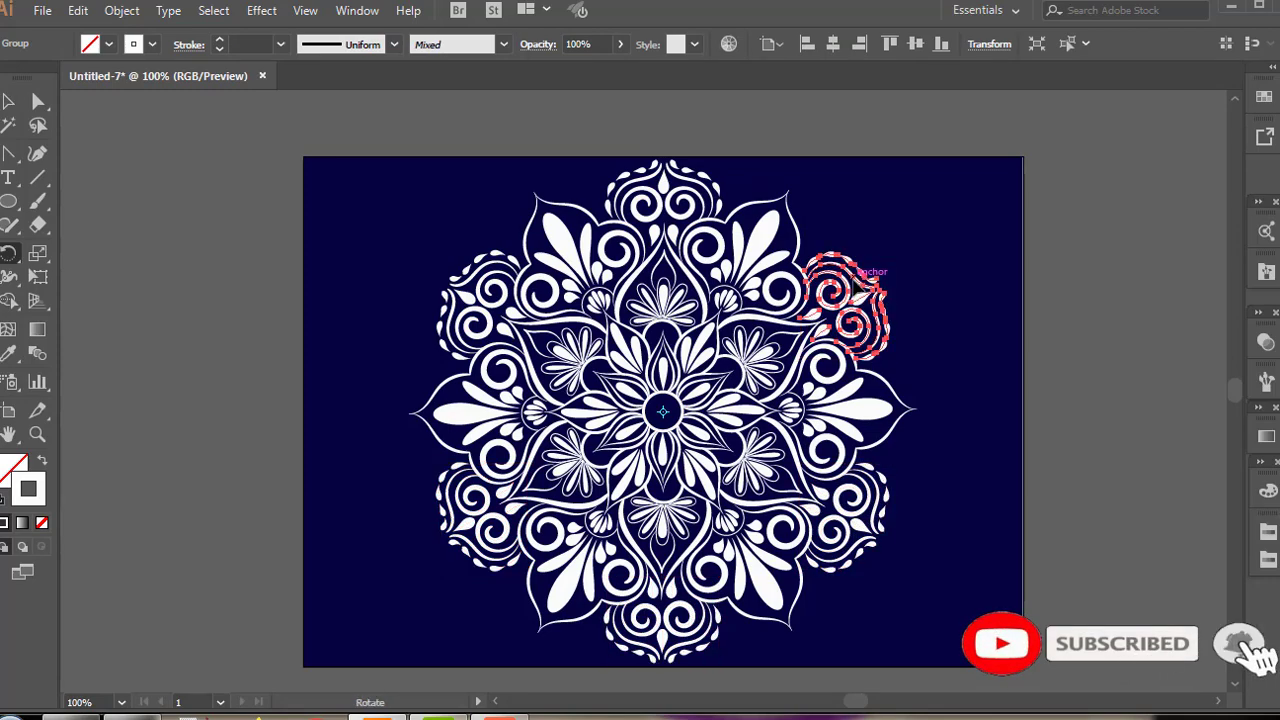
Step: Paint graduated dotted strokes along the left and right outer edges of the top lobed petal's tip
{"action": "key", "text": "v"}
{"action": "key", "text": "b"}
{"action": "key", "text": "ctrl+shift+a"}
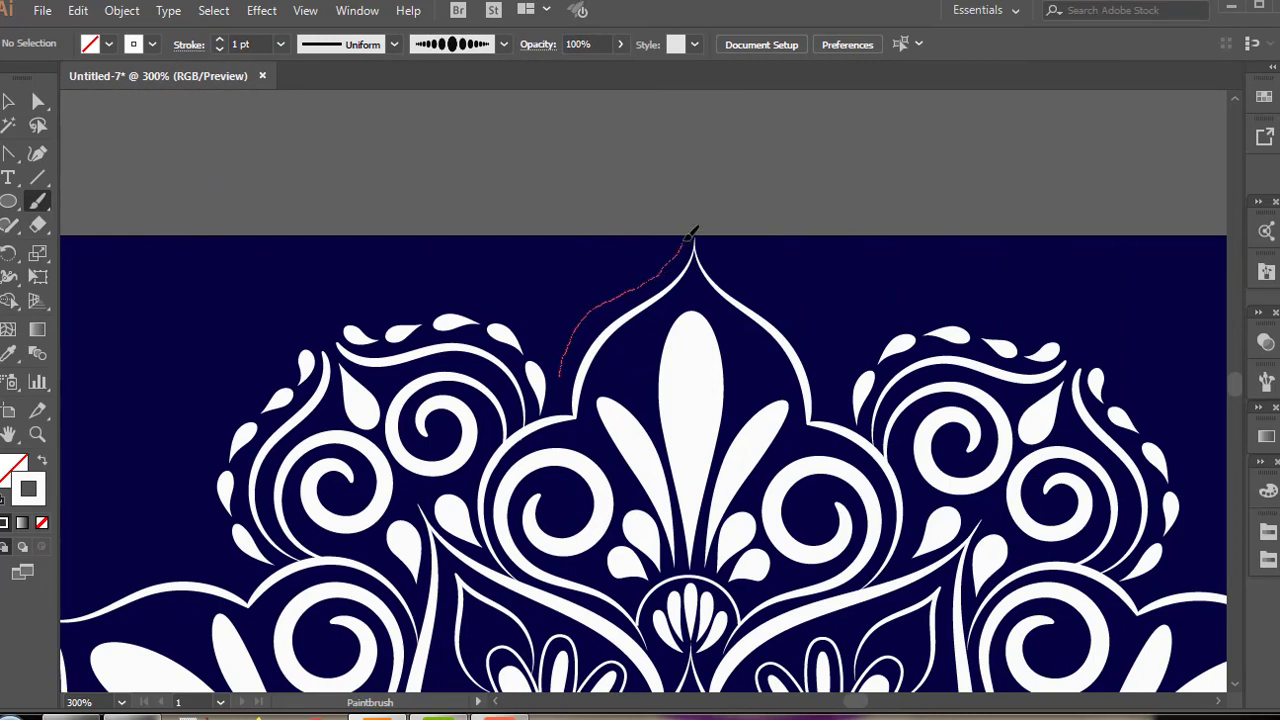
{"action": "left_click_drag", "start_coordinate": [690, 236], "coordinate": [692, 236]}
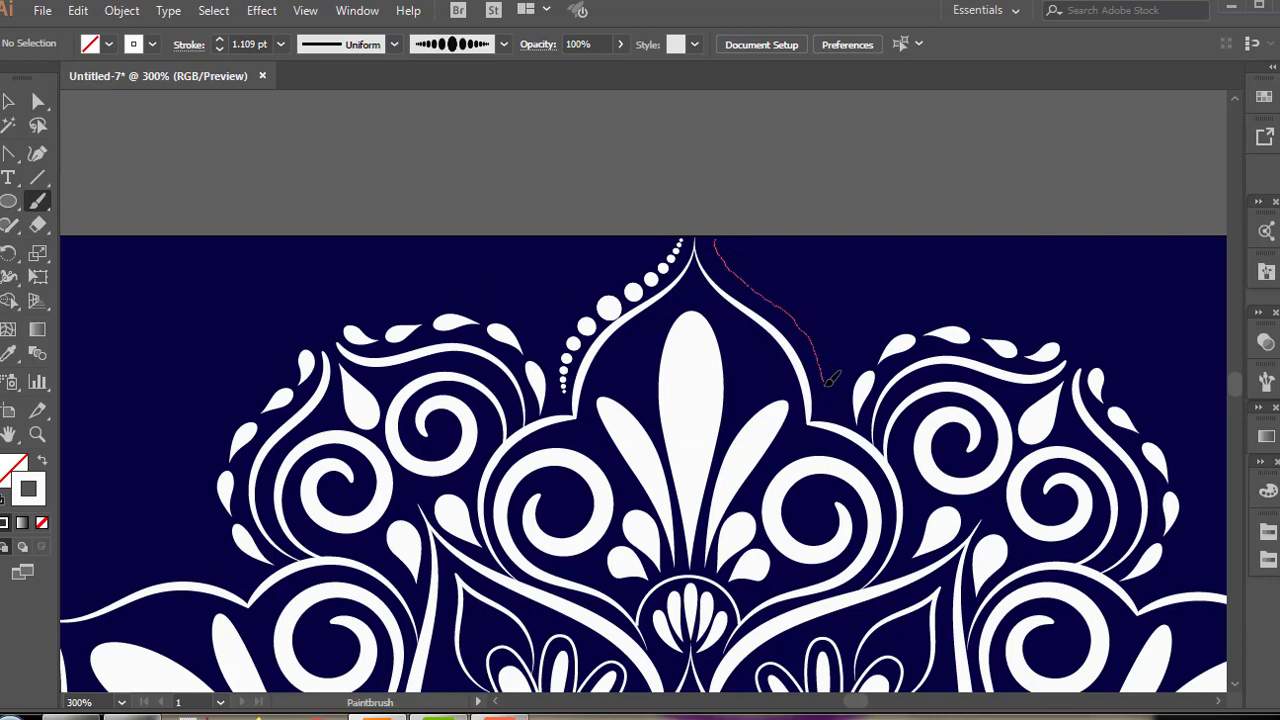
{"action": "left_click_drag", "start_coordinate": [828, 408], "coordinate": [828, 413]}
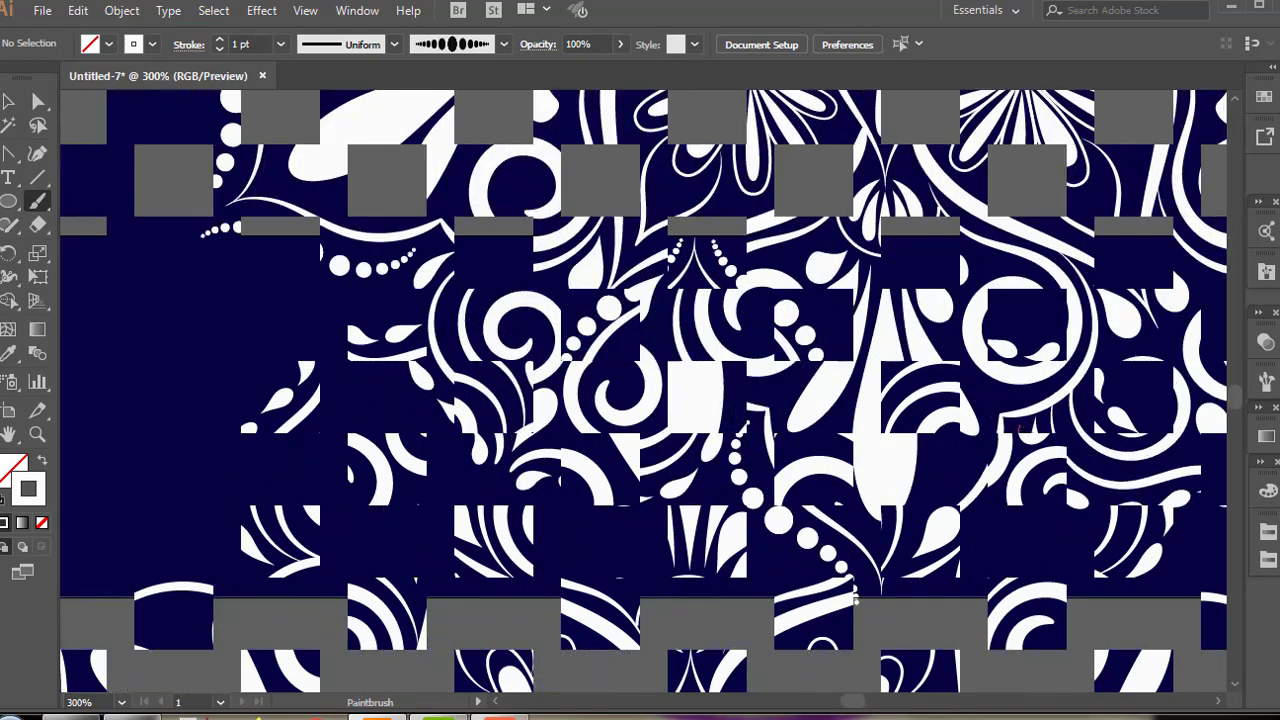
Step: Paint graduated 1 pt dotted strokes along the bottom petal's right edge and the lower-right petal's lower edge
{"action": "left_click_drag", "start_coordinate": [1019, 427], "coordinate": [1012, 486]}
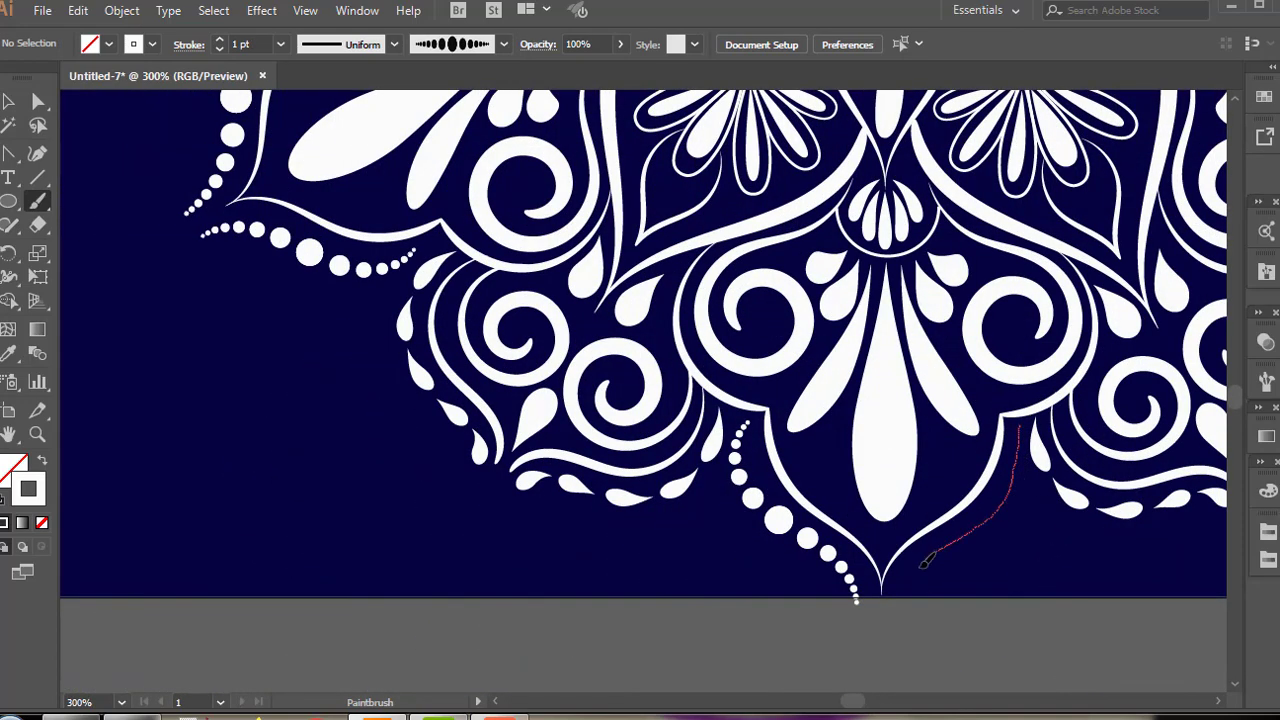
{"action": "left_click_drag", "start_coordinate": [923, 563], "coordinate": [903, 611]}
{"action": "key", "text": "space"}
{"action": "left_click_drag", "start_coordinate": [1060, 359], "coordinate": [440, 440]}
{"action": "mouse_move", "coordinate": [716, 340]}
{"action": "left_mouse_down"}
{"action": "mouse_move", "coordinate": [752, 358]}
{"action": "mouse_move", "coordinate": [800, 357]}
{"action": "mouse_move", "coordinate": [882, 318]}
{"action": "mouse_move", "coordinate": [931, 306]}
{"action": "mouse_move", "coordinate": [948, 318]}
{"action": "left_mouse_up"}
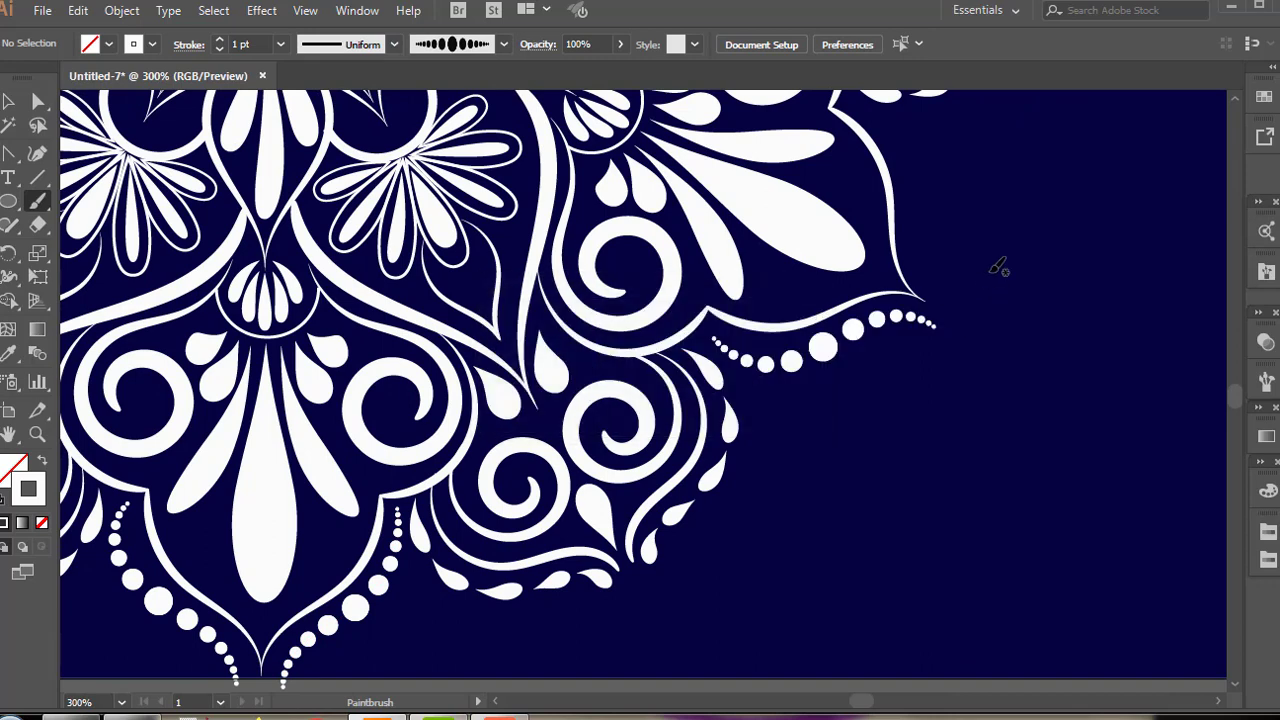
Step: Paint 1 pt dotted strokes along the lower-right petal's outer edge and the upper-right petal's upper edge
{"action": "scroll", "coordinate": [909, 171], "scroll_direction": "up", "scroll_amount": 2}
{"action": "mouse_move", "coordinate": [864, 154]}
{"action": "left_mouse_down"}
{"action": "mouse_move", "coordinate": [890, 188]}
{"action": "mouse_move", "coordinate": [916, 312]}
{"action": "mouse_move", "coordinate": [937, 338]}
{"action": "left_mouse_up"}
{"action": "left_click_drag", "start_coordinate": [938, 339], "coordinate": [952, 340]}
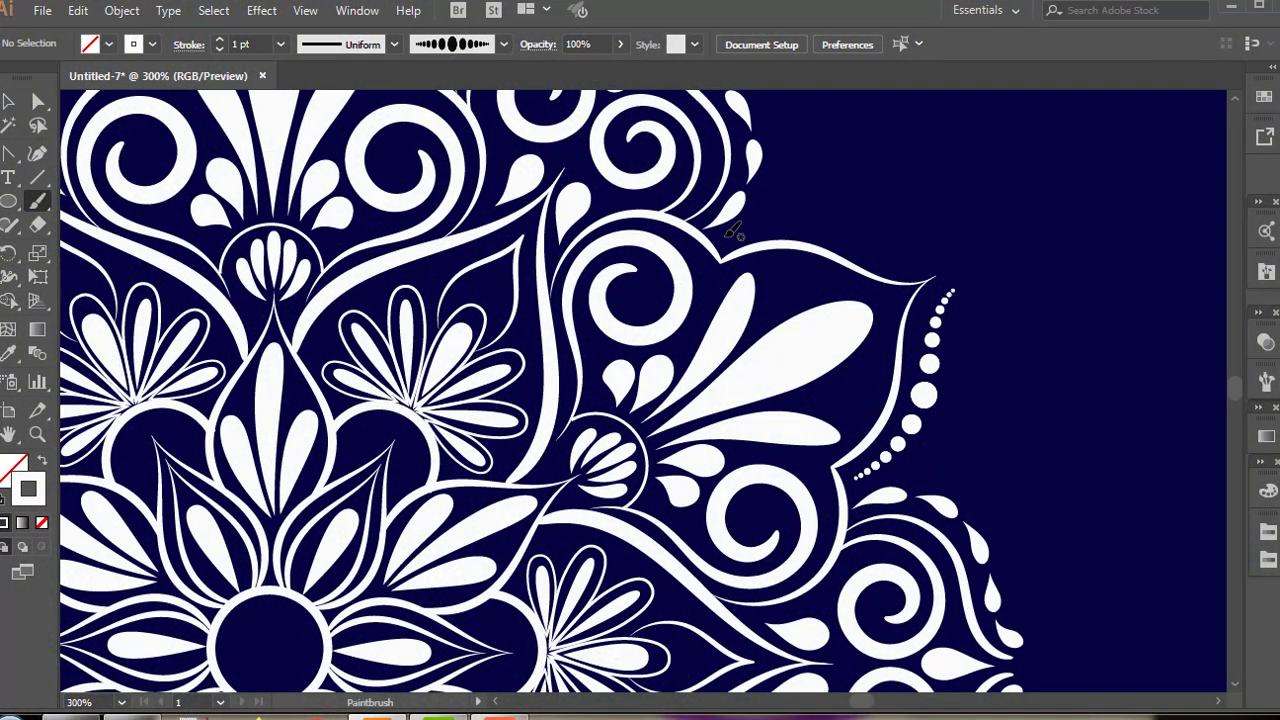
{"action": "mouse_move", "coordinate": [727, 235]}
{"action": "left_mouse_down"}
{"action": "mouse_move", "coordinate": [770, 210]}
{"action": "mouse_move", "coordinate": [824, 215]}
{"action": "mouse_move", "coordinate": [890, 250]}
{"action": "mouse_move", "coordinate": [957, 243]}
{"action": "left_mouse_up"}
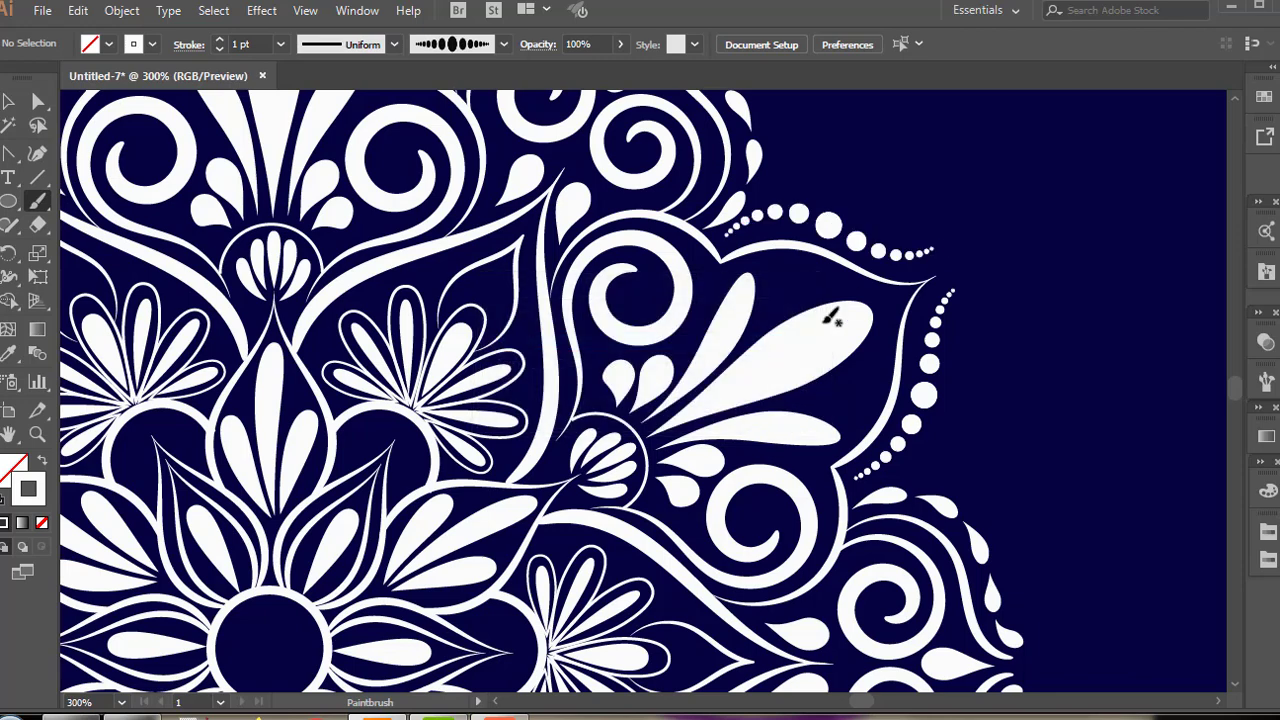
Step: Examine the finished mandala full-screen, from its central circle and inner petals out to the dotted outer edges
{"action": "key", "text": "ctrl+0"}
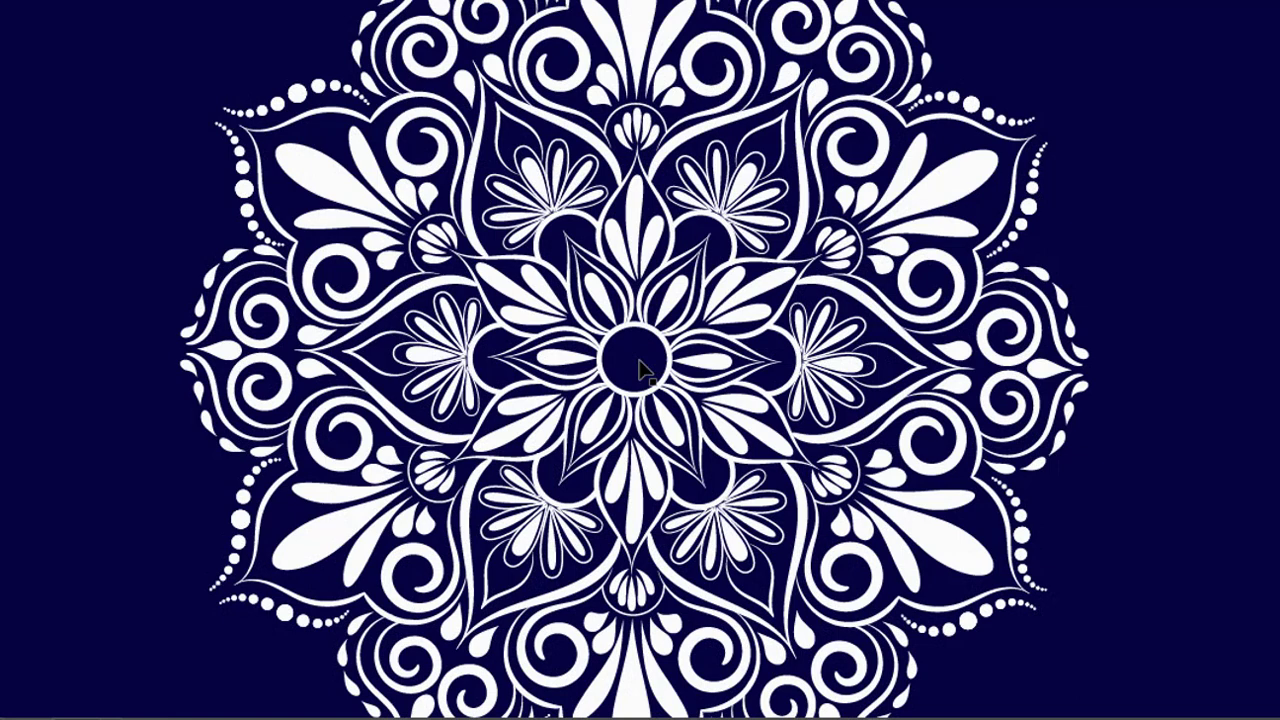
{"action": "key", "text": "ctrl+equal"}
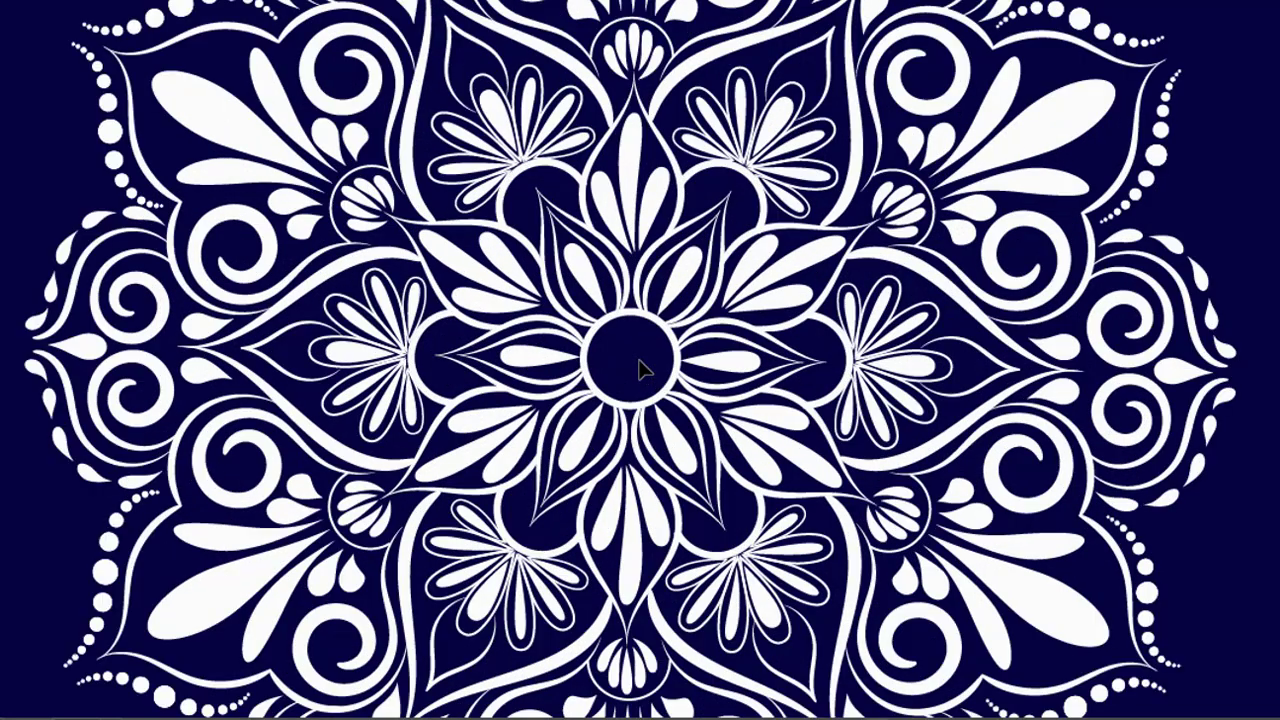
{"action": "key", "text": "ctrl+equal"}
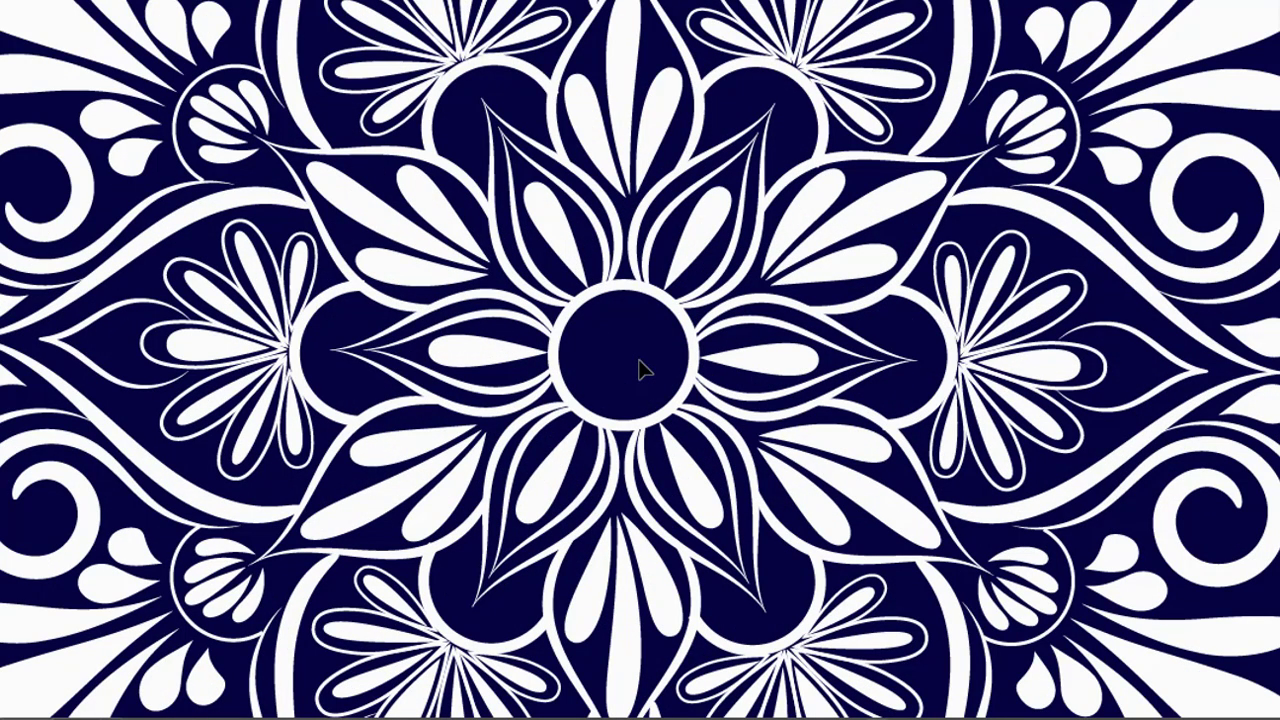
{"action": "key", "text": "ctrl+equal"}
{"action": "key", "text": "ctrl+equal"}
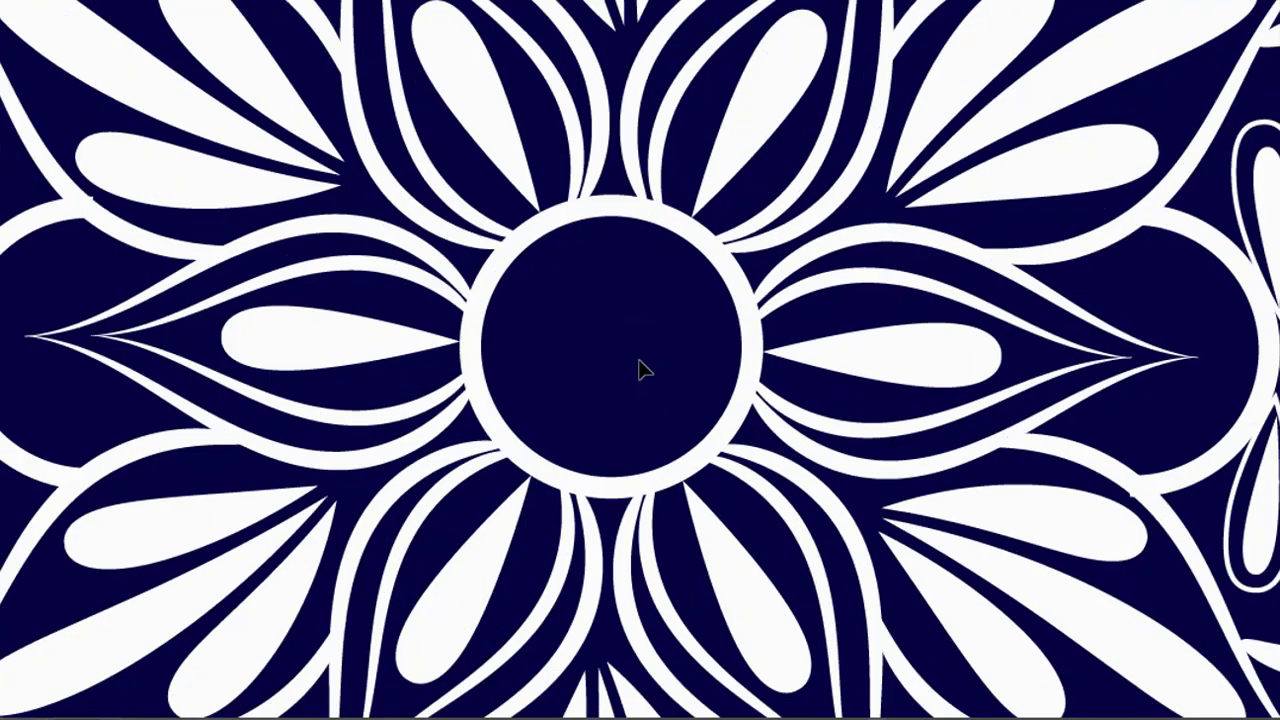
{"action": "key", "text": "ctrl+equal"}
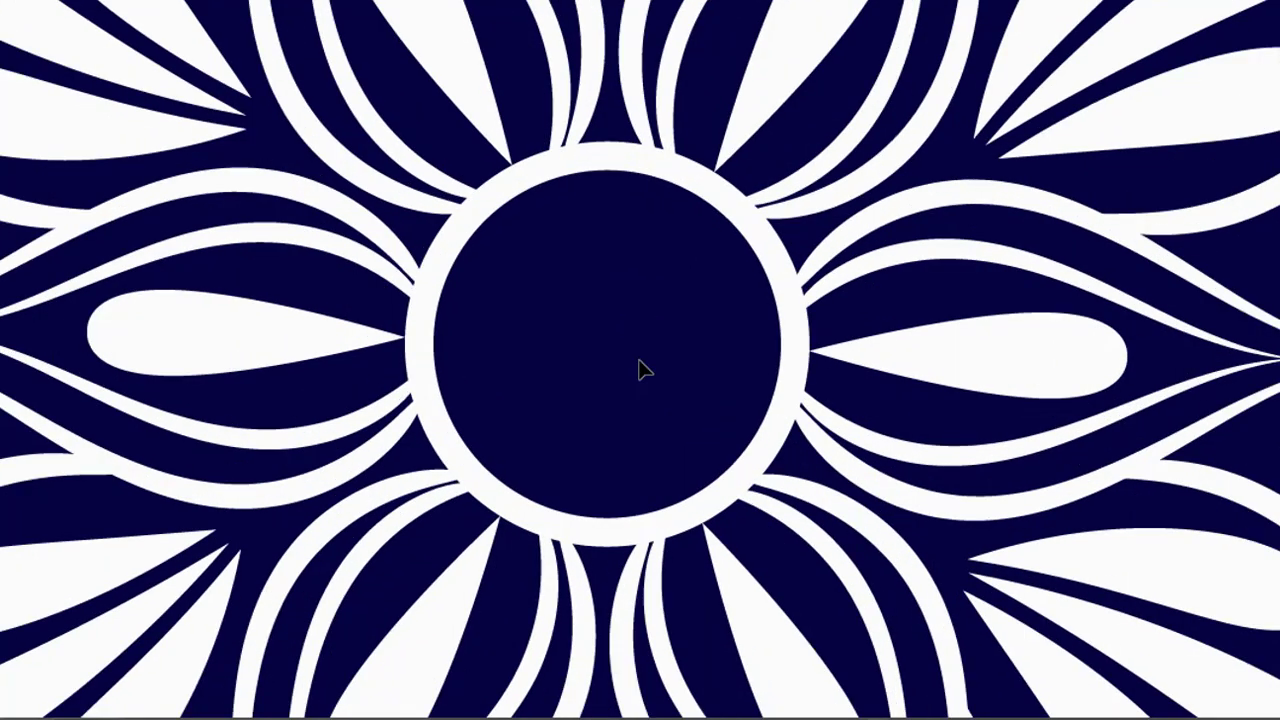
{"action": "key", "text": "ctrl+equal"}
{"action": "key", "text": "ctrl+equal"}
{"action": "key", "text": "ctrl+minus"}
{"action": "key", "text": "ctrl+minus"}
{"action": "key", "text": "ctrl+minus"}
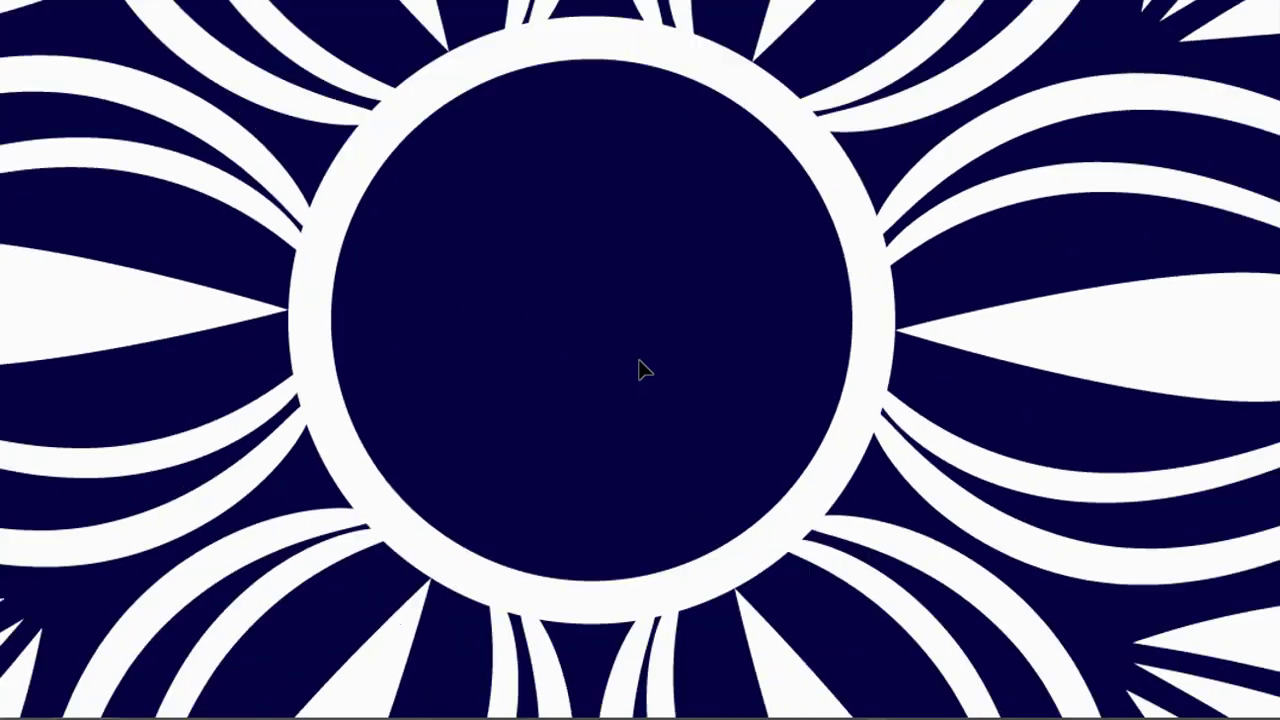
{"action": "key", "text": "ctrl+minus"}
{"action": "key", "text": "ctrl+minus"}
{"action": "key", "text": "ctrl+minus"}
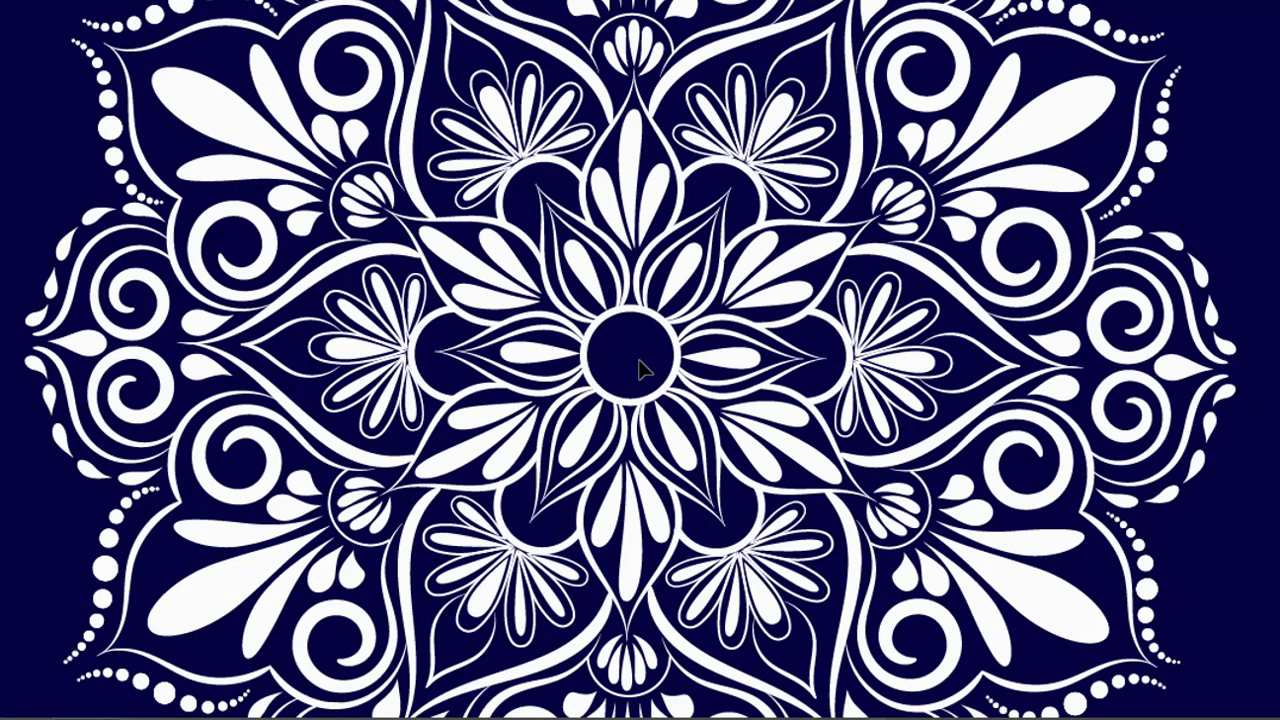
{"action": "key", "text": "ctrl+minus"}
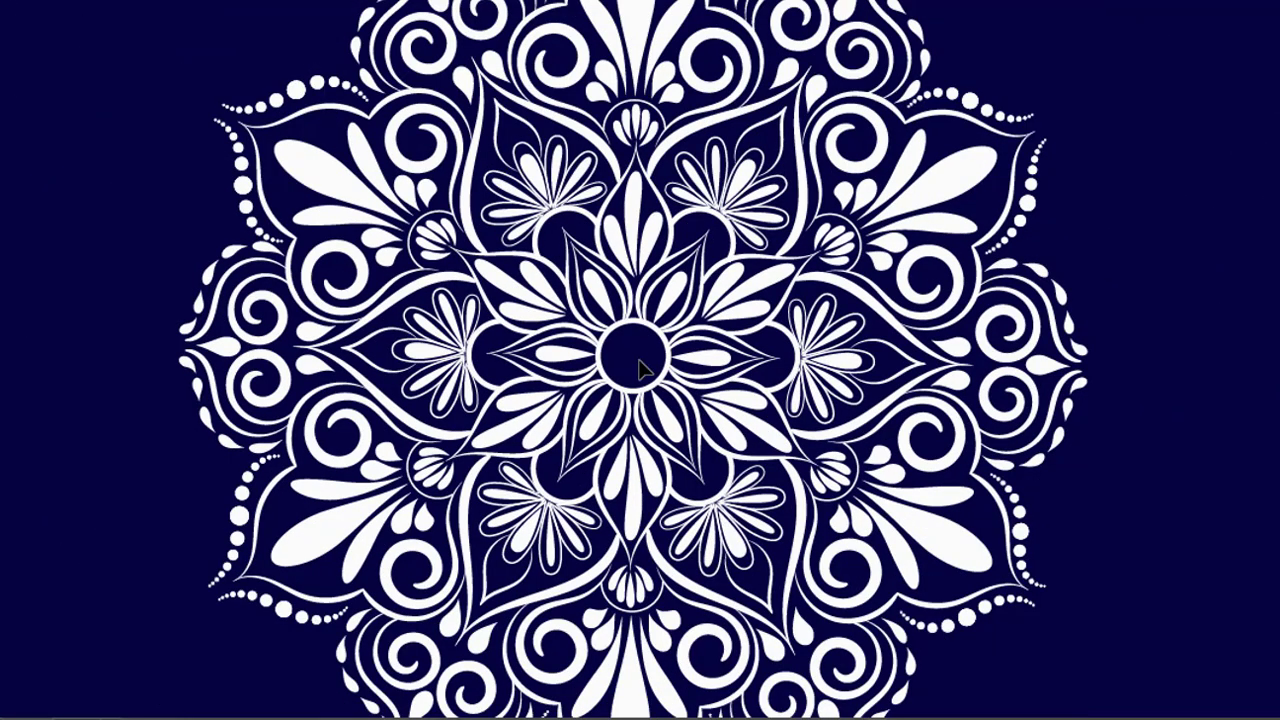